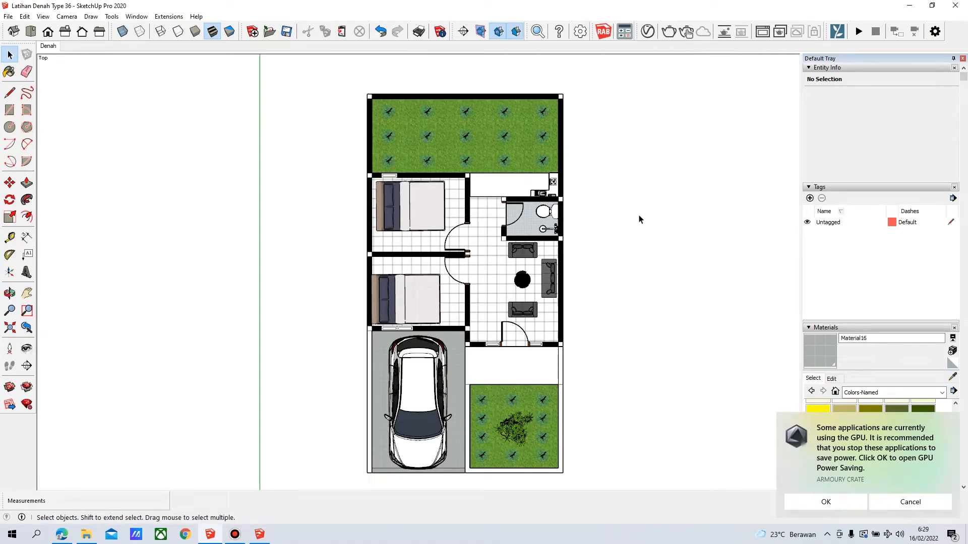
# - Dismiss the Armoury Crate GPU notification and leave the Tags section expanded
pyautogui.click(887, 502)
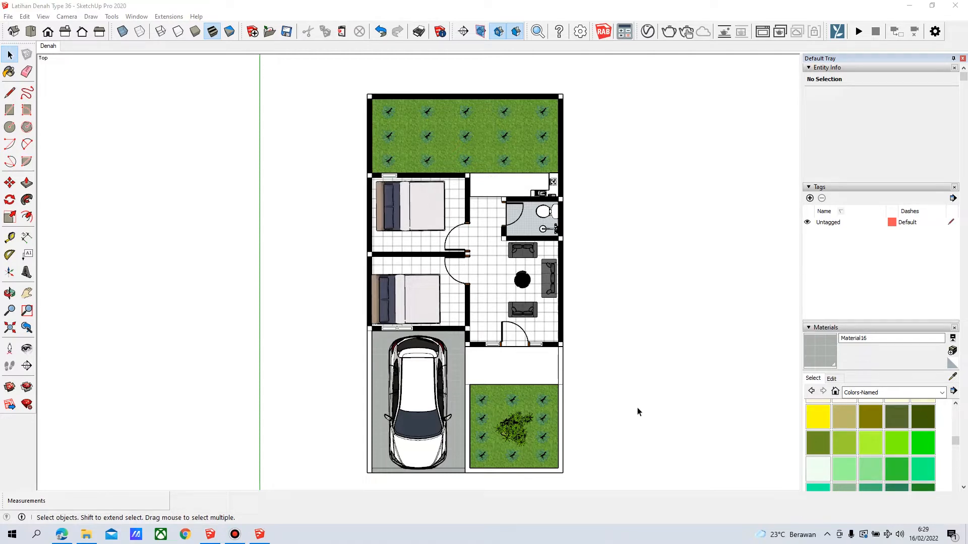
pyautogui.click(827, 188)
pyautogui.click(826, 188)
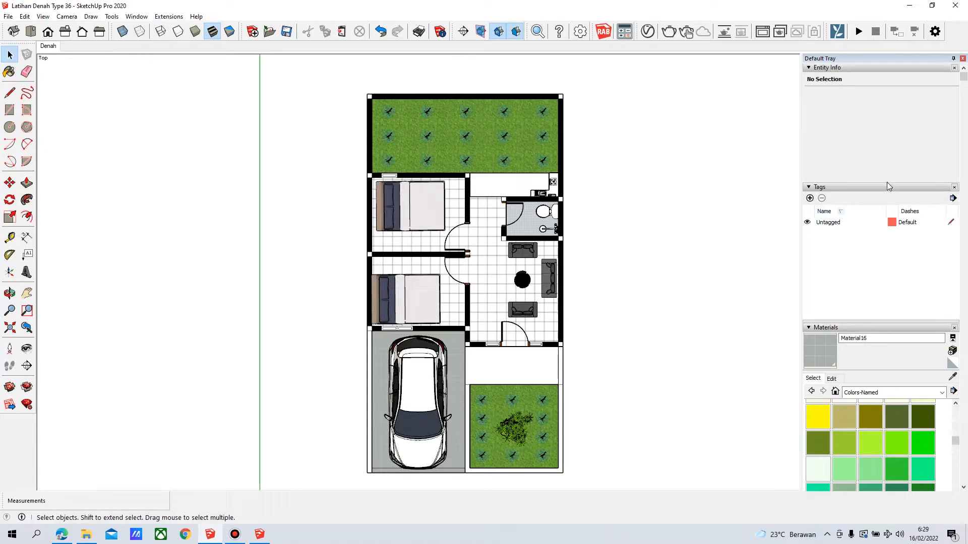
pyautogui.click(832, 188)
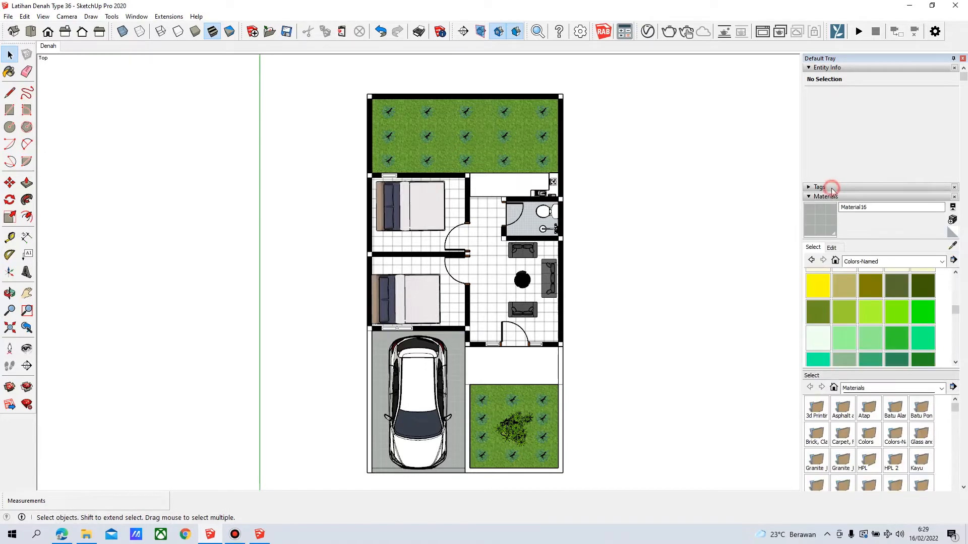
pyautogui.click(832, 188)
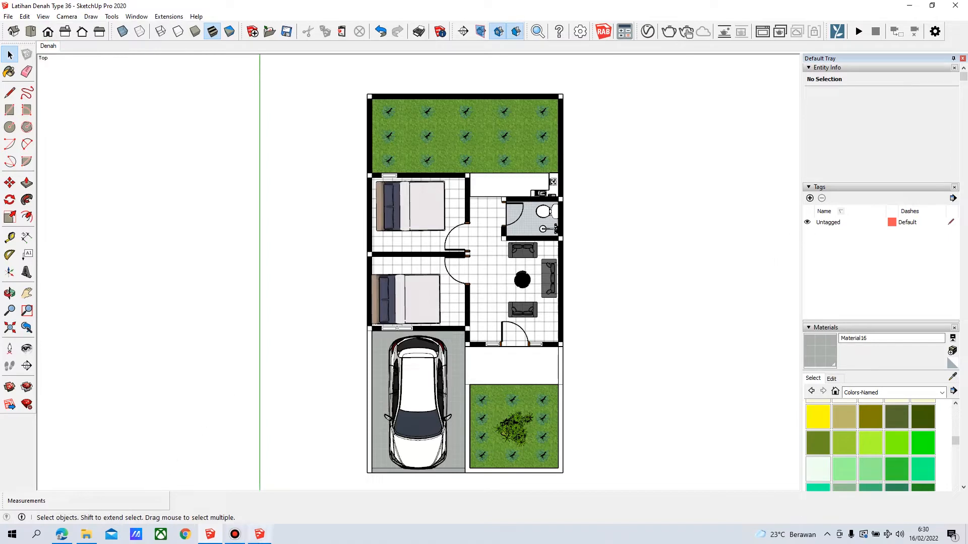
# - Switch to the F3 model and toggle the visibility of the Denah tag off and on
pyautogui.click(267, 537)
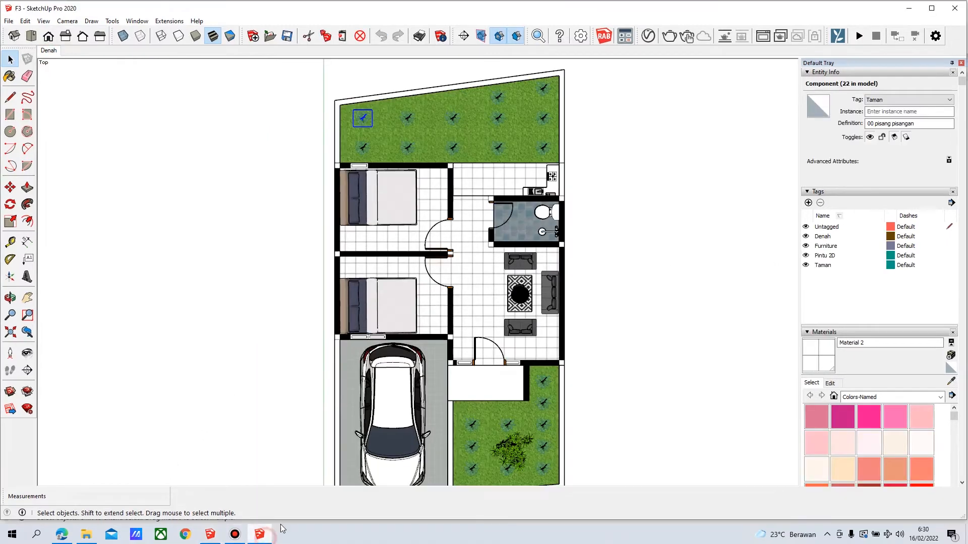
pyautogui.click(806, 236)
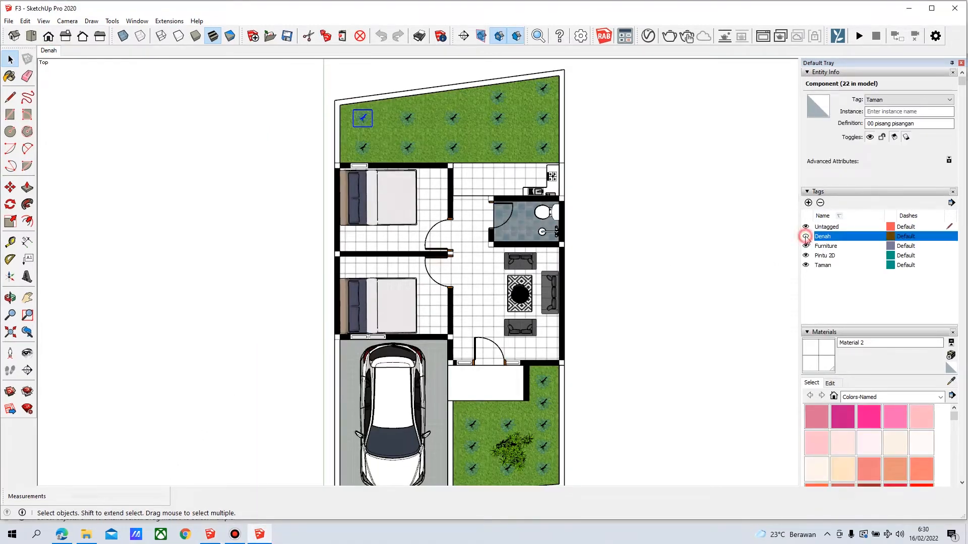
pyautogui.click(806, 237)
pyautogui.click(805, 236)
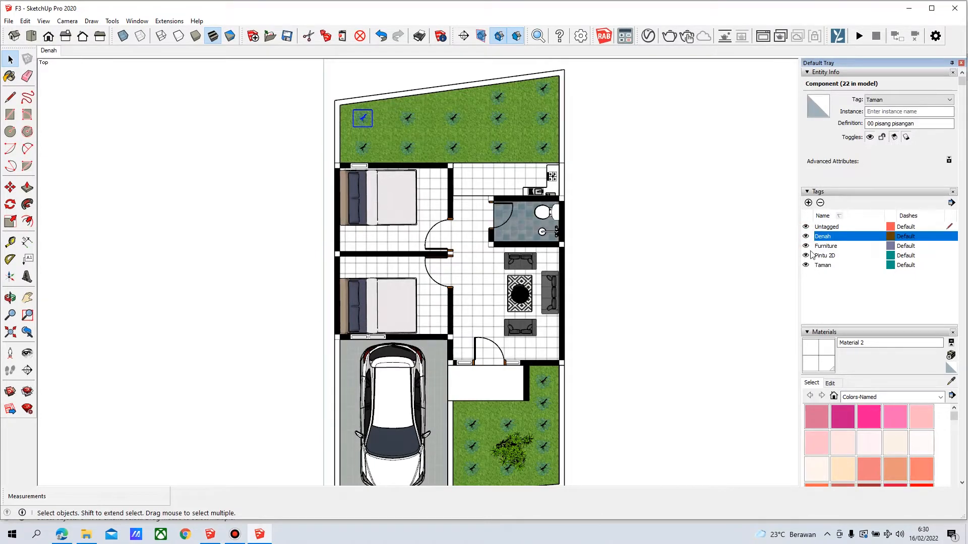
# - Examine the tags assigned to the beds, car, doors, bathroom fixtures, kitchen set and living room furniture by selecting each
pyautogui.click(383, 201)
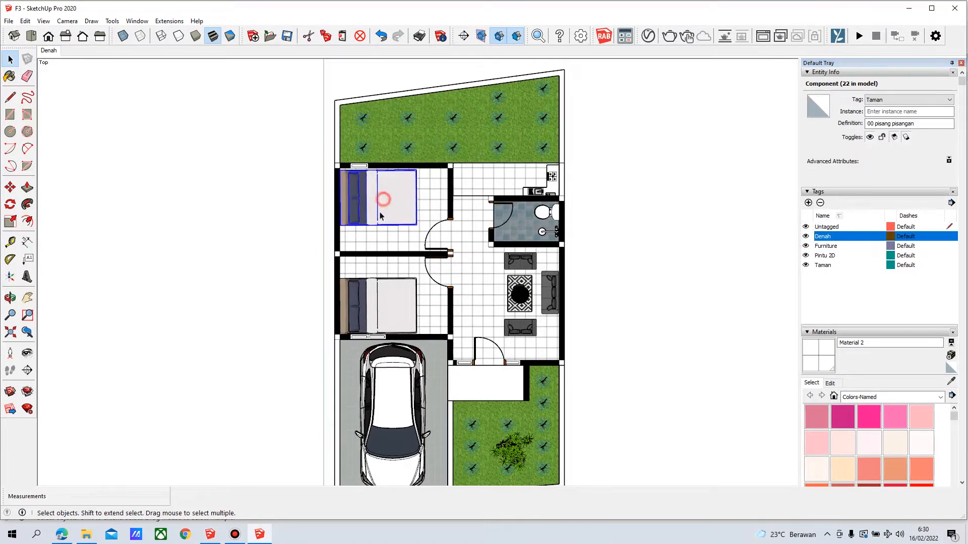
pyautogui.click(373, 307)
pyautogui.click(393, 383)
pyautogui.click(478, 350)
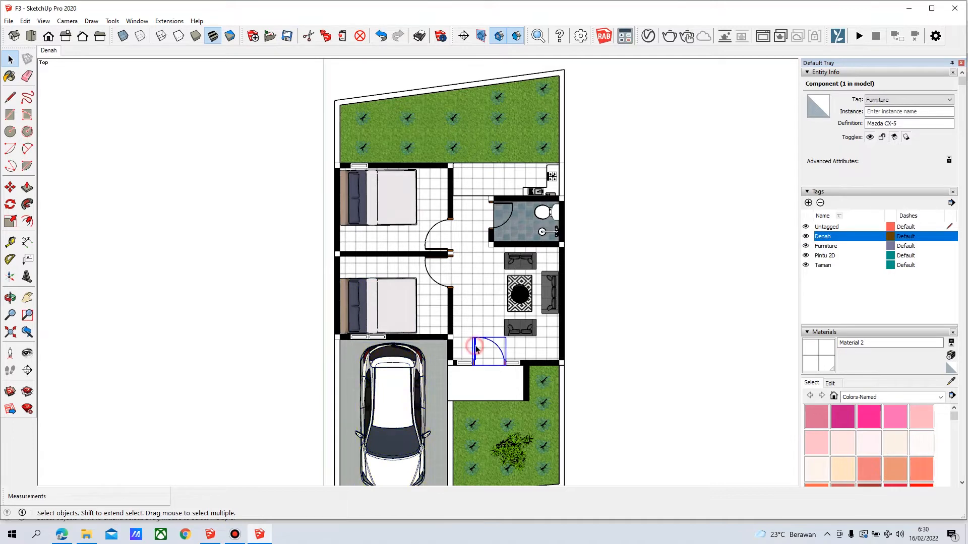
pyautogui.click(432, 281)
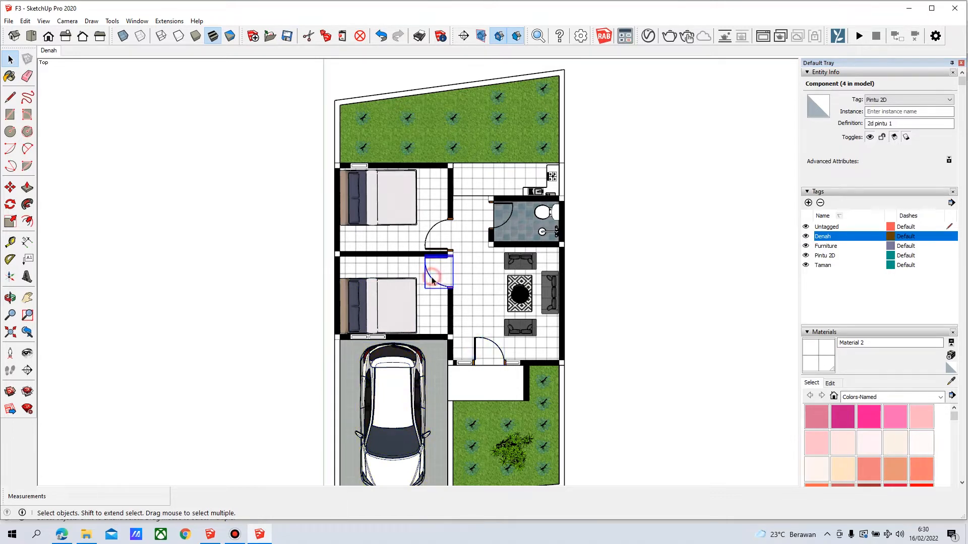
pyautogui.click(552, 214)
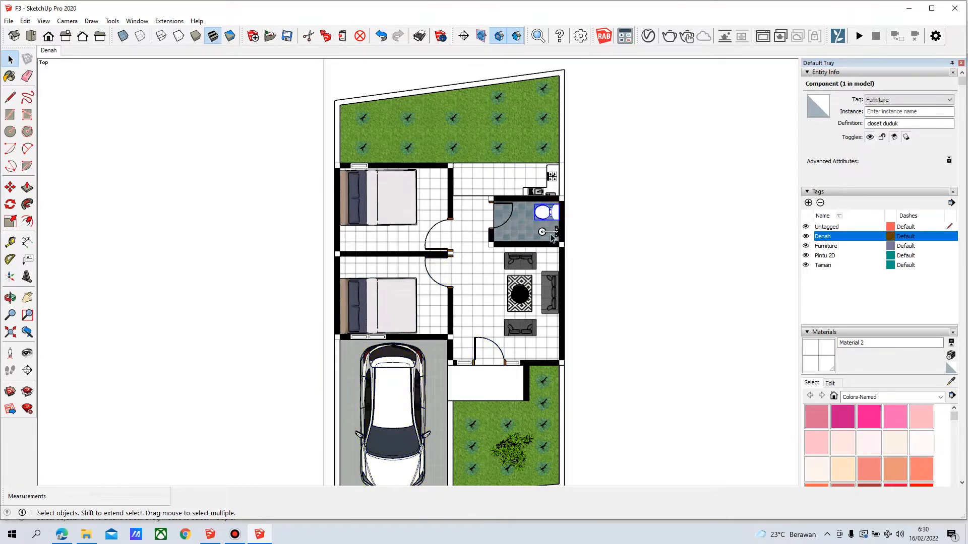
pyautogui.click(551, 235)
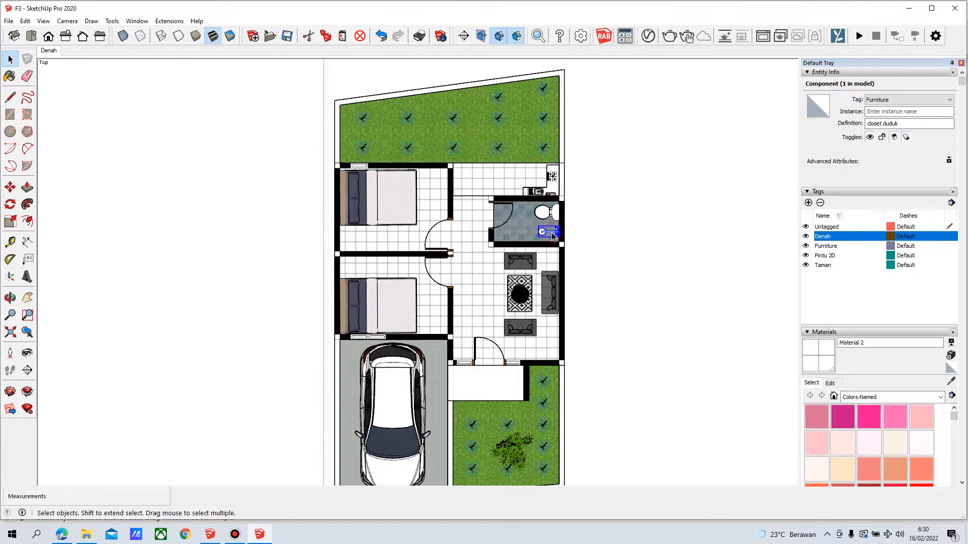
pyautogui.click(555, 189)
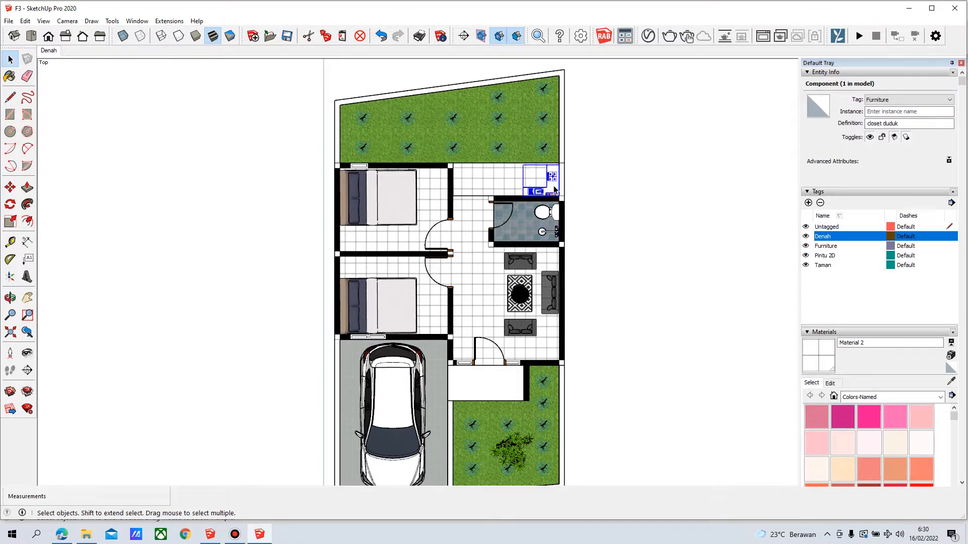
pyautogui.click(553, 292)
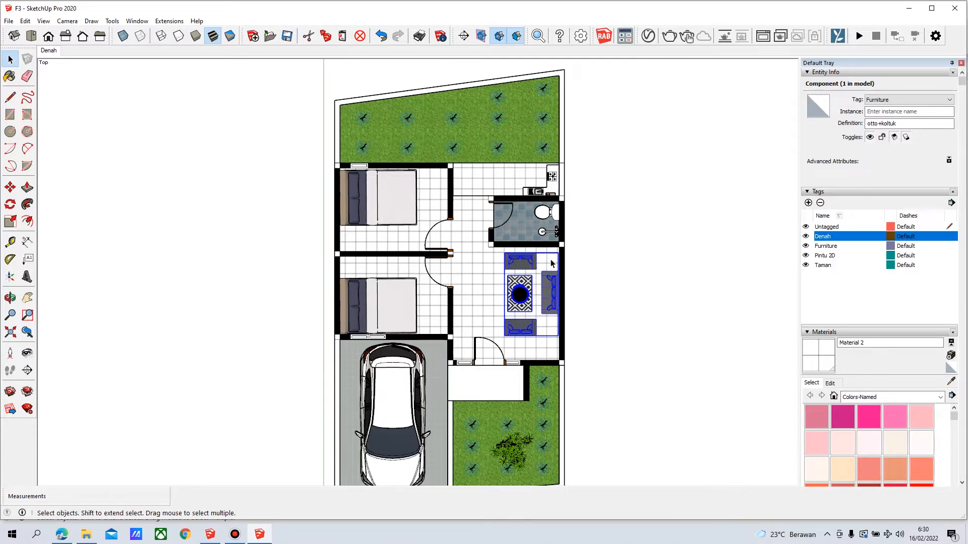
pyautogui.scroll(-2, 457, 231)
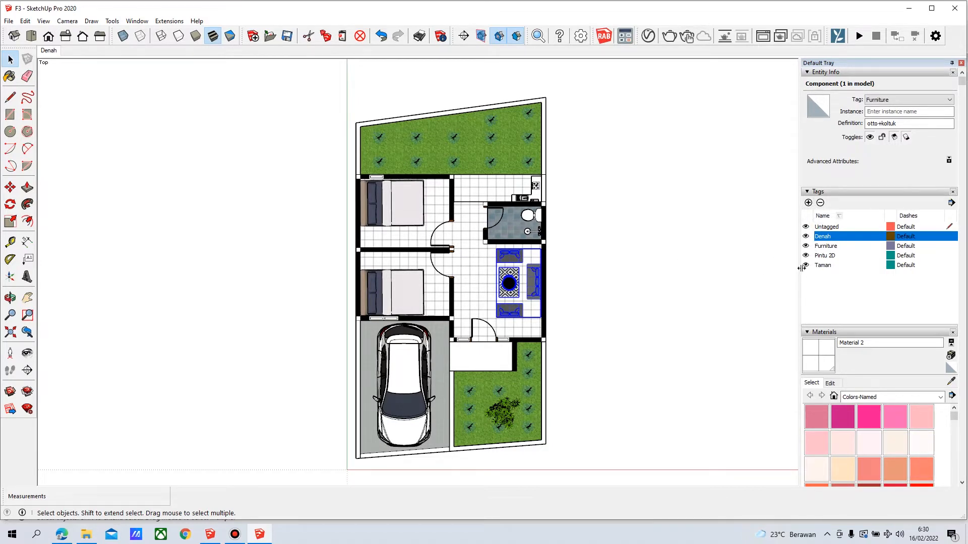
pyautogui.click(630, 254)
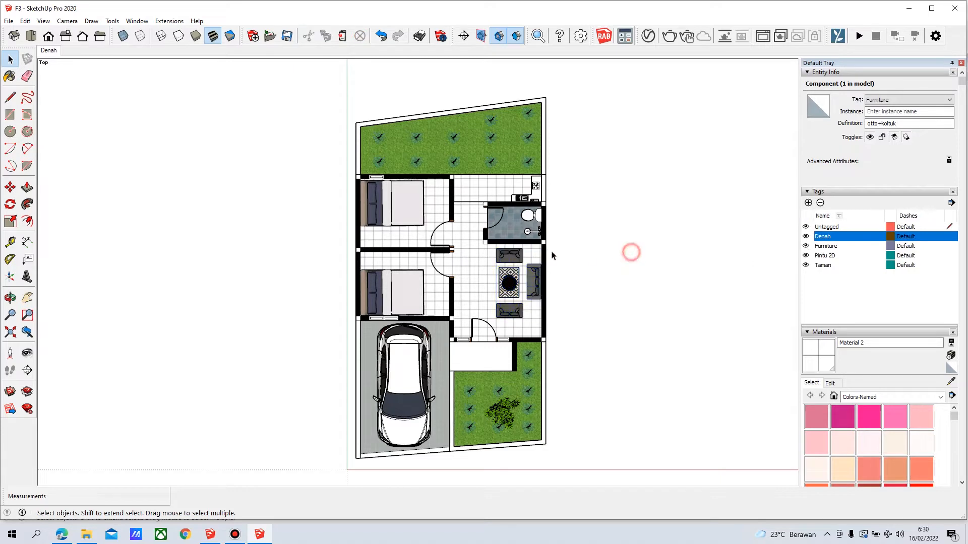
# - Toggle the Furniture tag's visibility, leaving it hidden, to check which objects such as the bed and car belong to it
pyautogui.click(407, 206)
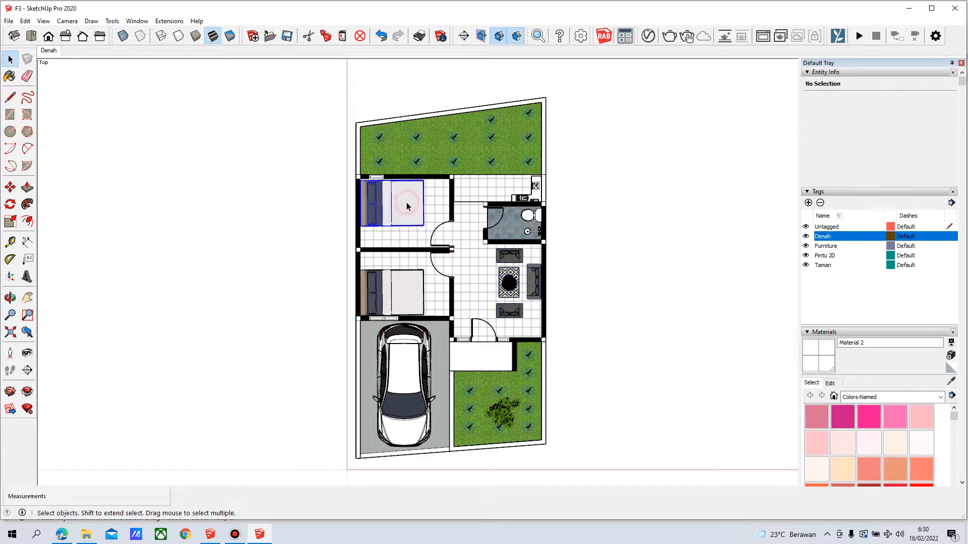
pyautogui.click(806, 246)
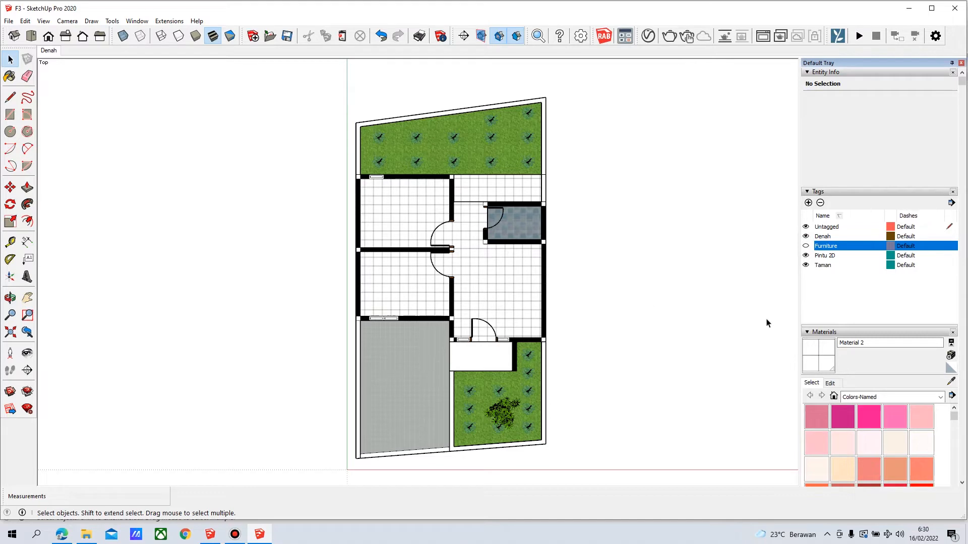
pyautogui.click(806, 246)
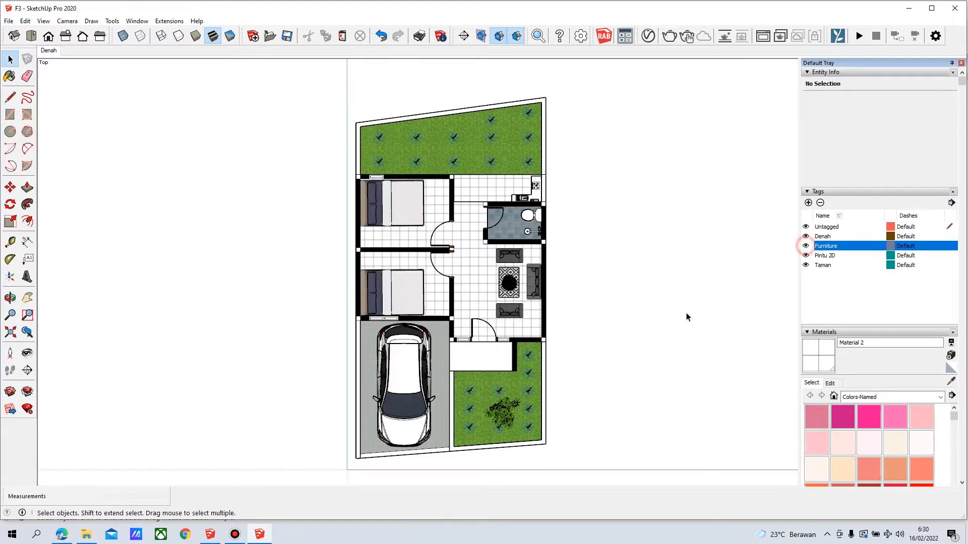
pyautogui.click(412, 363)
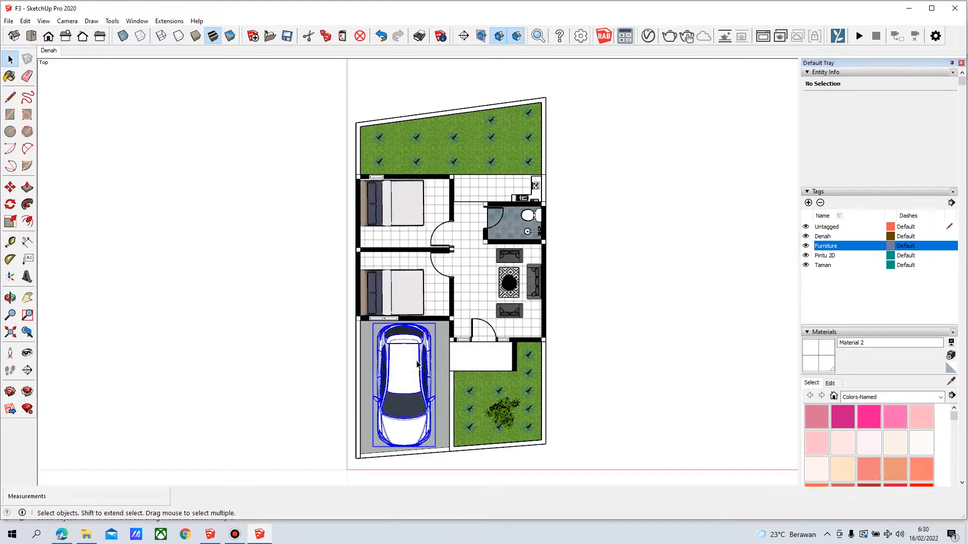
pyautogui.click(805, 245)
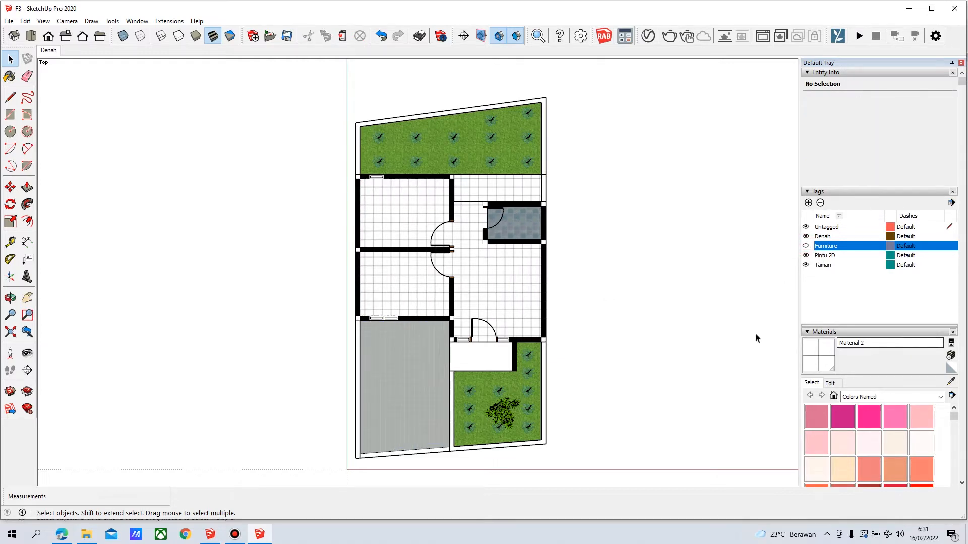
# - Hide the Pintu 2D and Taman tags to check which doors and garden plants they control
pyautogui.scroll(3, 436, 239)
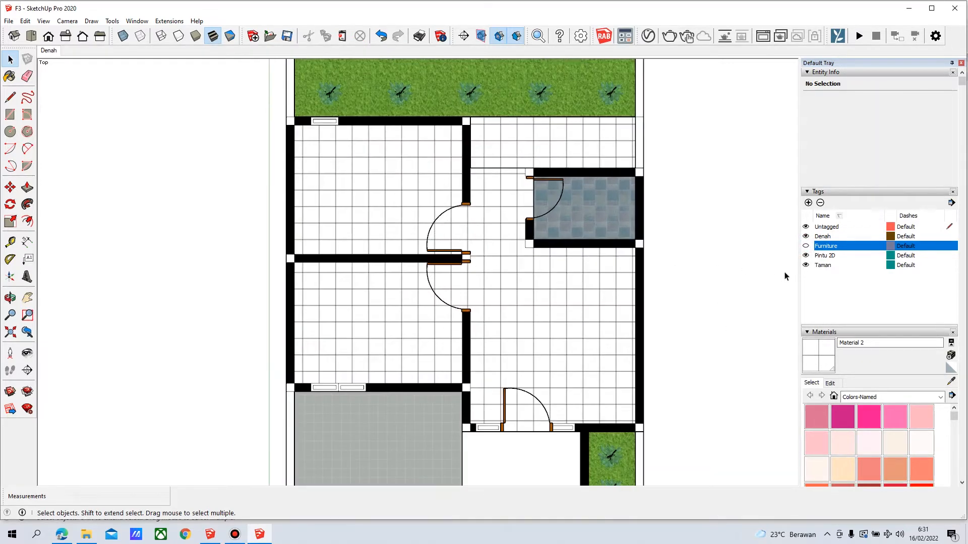
pyautogui.click(805, 256)
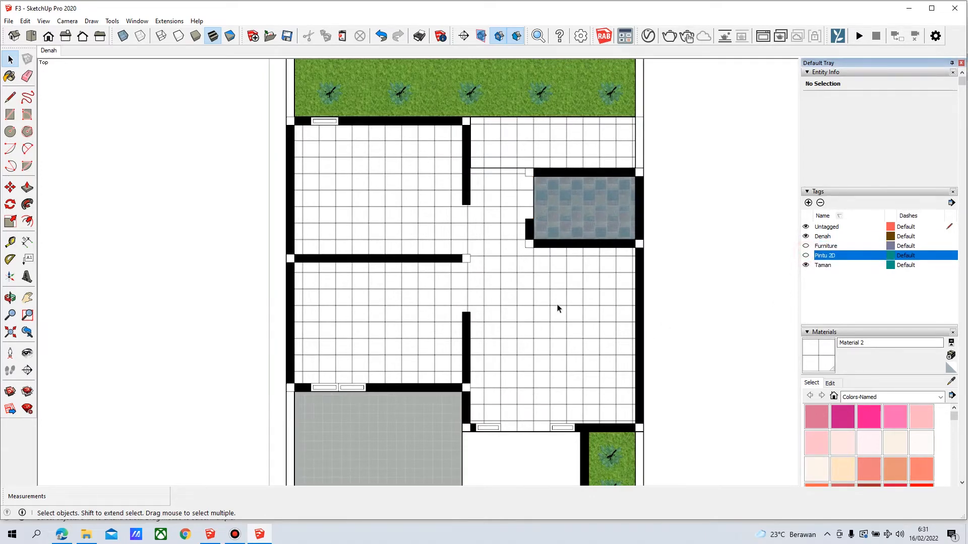
pyautogui.scroll(-3, 588, 313)
pyautogui.scroll(3, 573, 443)
pyautogui.scroll(-1, 573, 444)
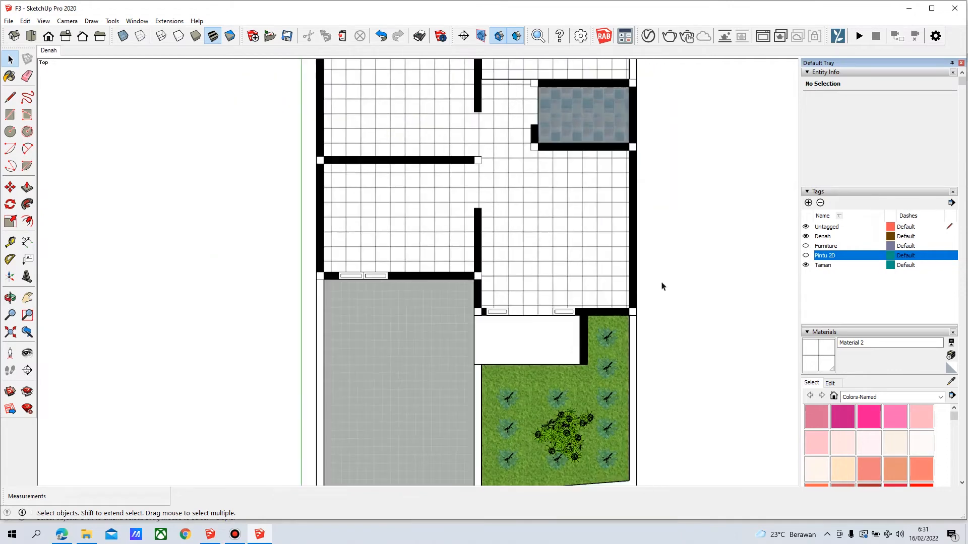
pyautogui.click(805, 265)
pyautogui.scroll(-5, 458, 421)
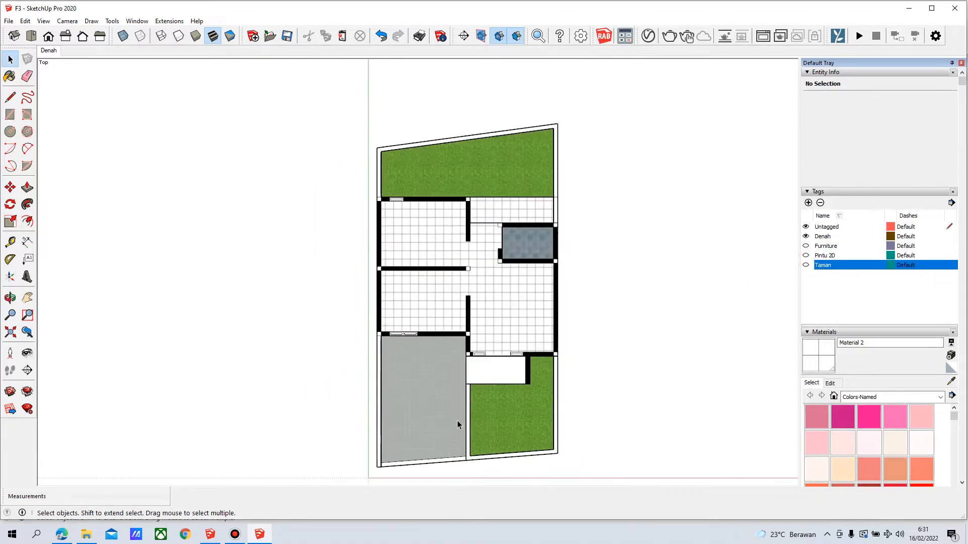
# - Hide the Denah tag, and recall the Denah scene to bring all tags back into view
pyautogui.scroll(3, 511, 224)
pyautogui.scroll(-3, 576, 242)
pyautogui.scroll(3, 497, 332)
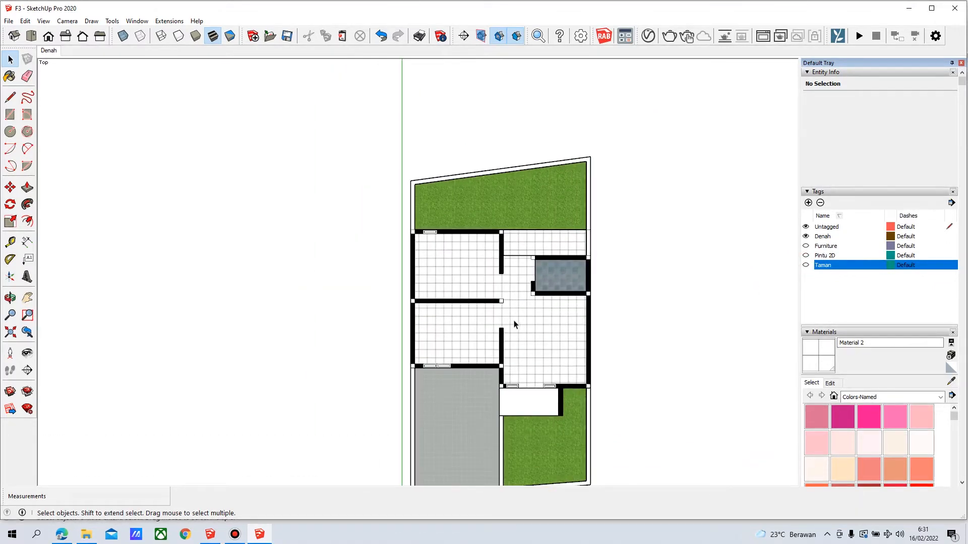
pyautogui.click(805, 237)
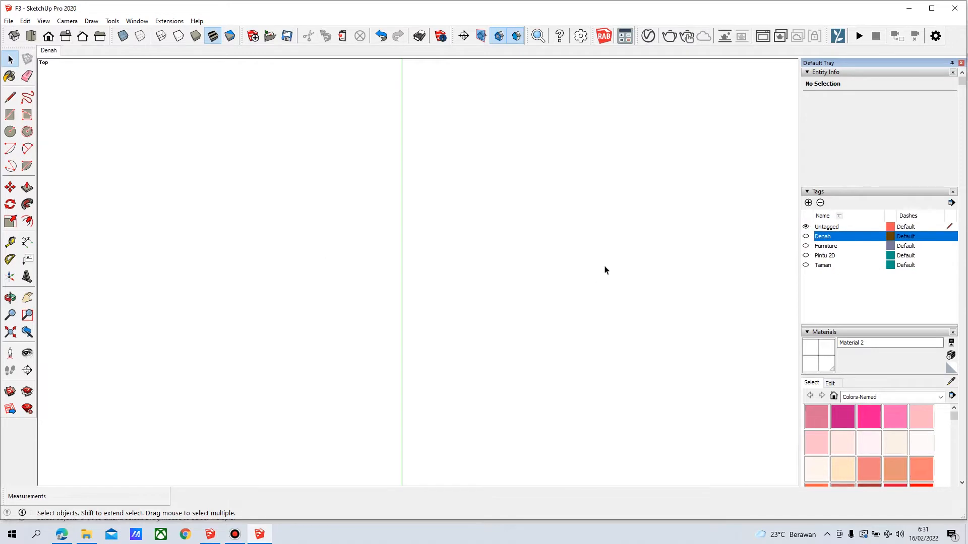
pyautogui.click(53, 53)
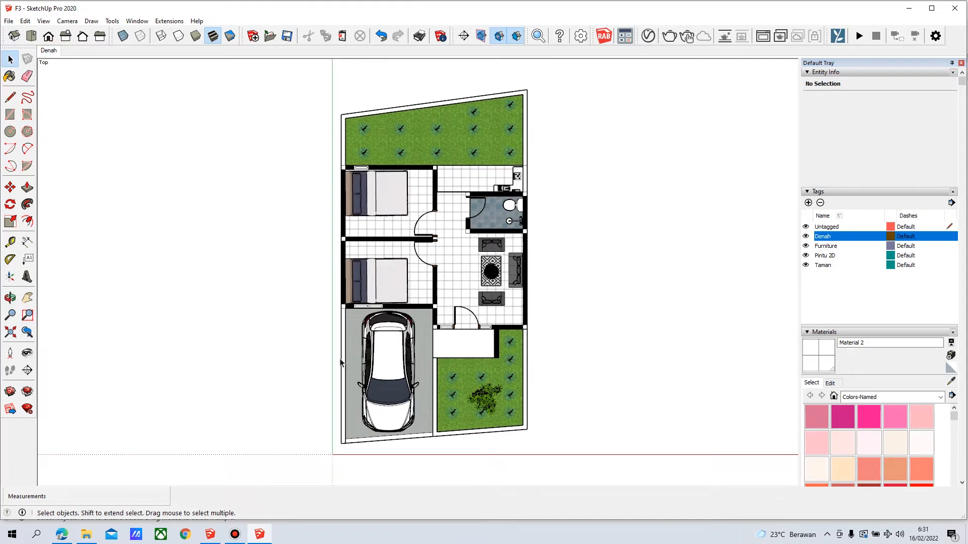
# - Switch back to the Latihan Denah Type 36 model and move the carport's car about 7 cm along the green axis
pyautogui.click(211, 535)
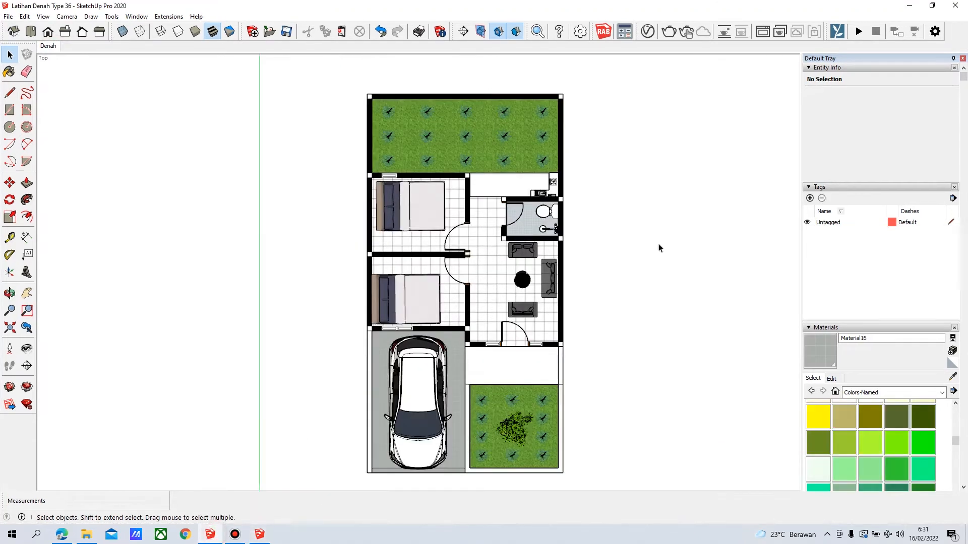
pyautogui.click(844, 224)
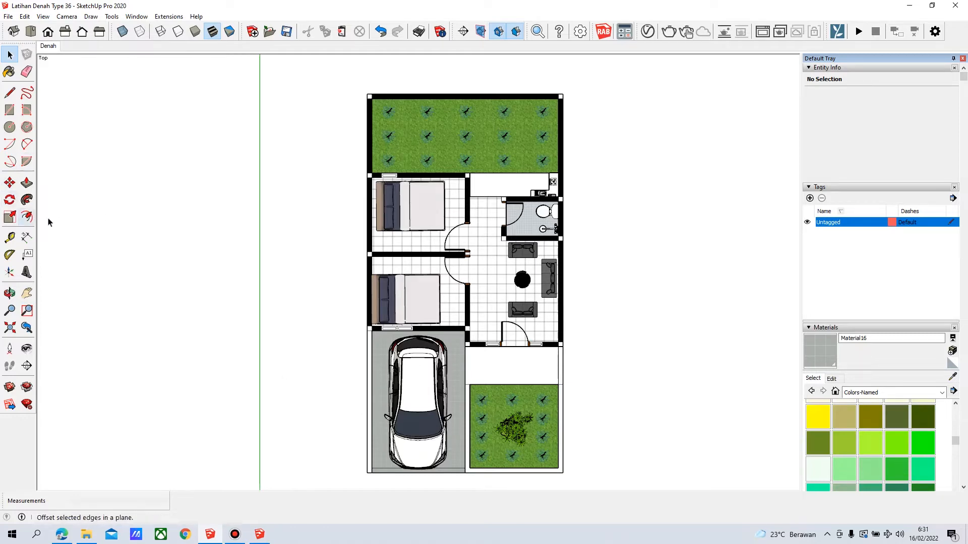
pyautogui.click(432, 399)
pyautogui.click(10, 183)
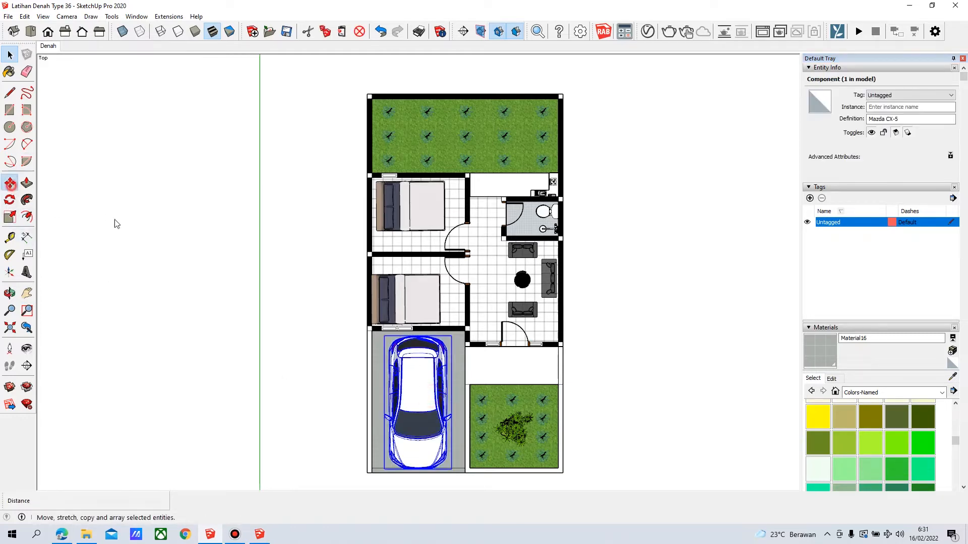
pyautogui.scroll(3, 406, 368)
pyautogui.click(421, 398)
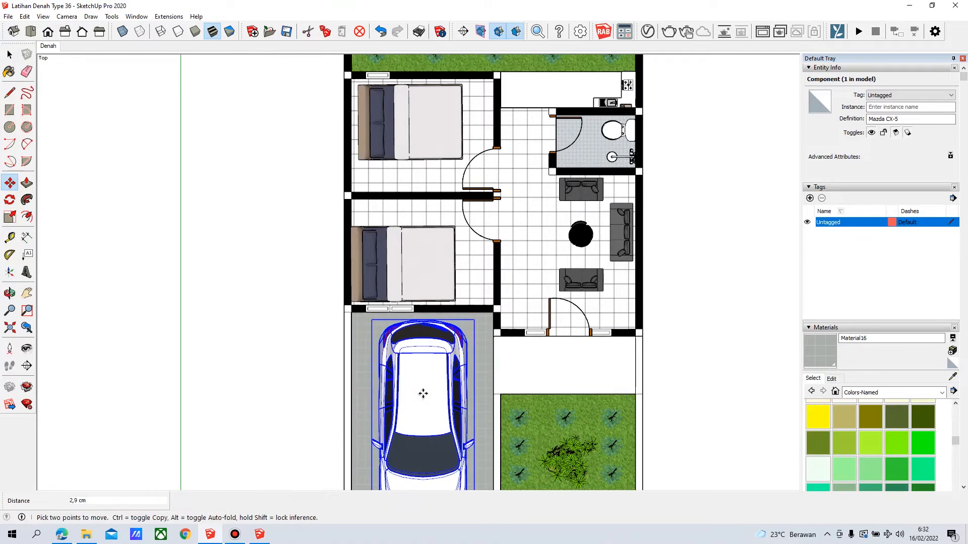
pyautogui.scroll(2, 422, 394)
pyautogui.scroll(2, 423, 394)
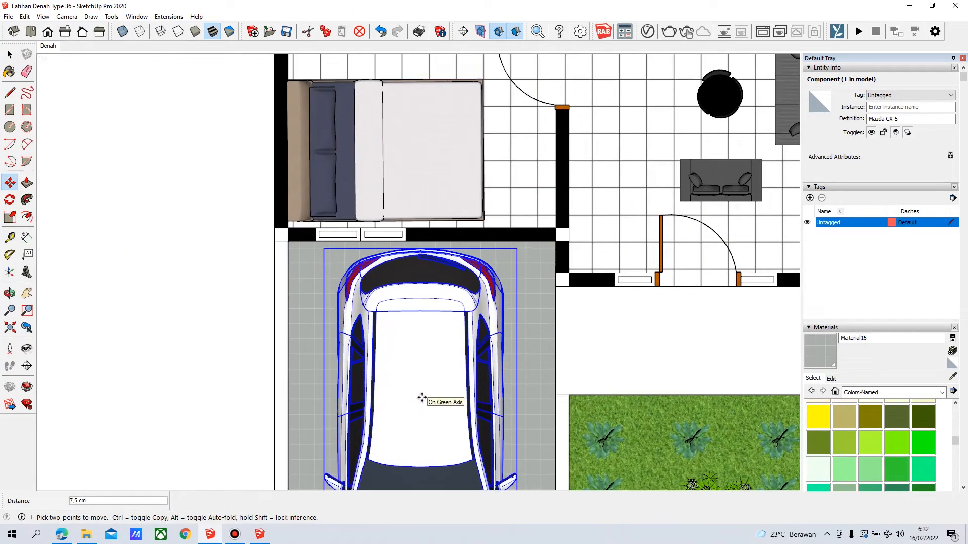
pyautogui.click(422, 395)
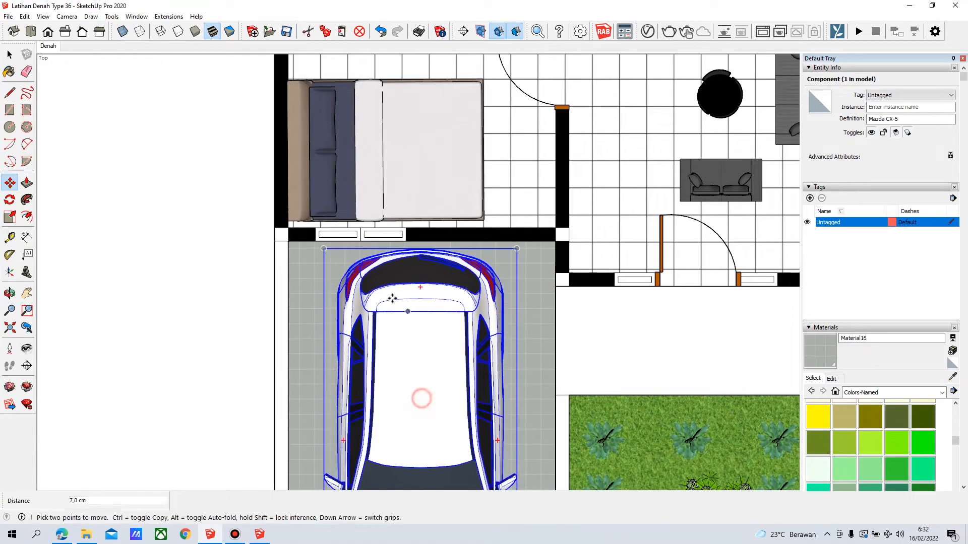
pyautogui.scroll(-5, 422, 395)
pyautogui.press('space')
pyautogui.click(650, 329)
pyautogui.scroll(-3, 630, 373)
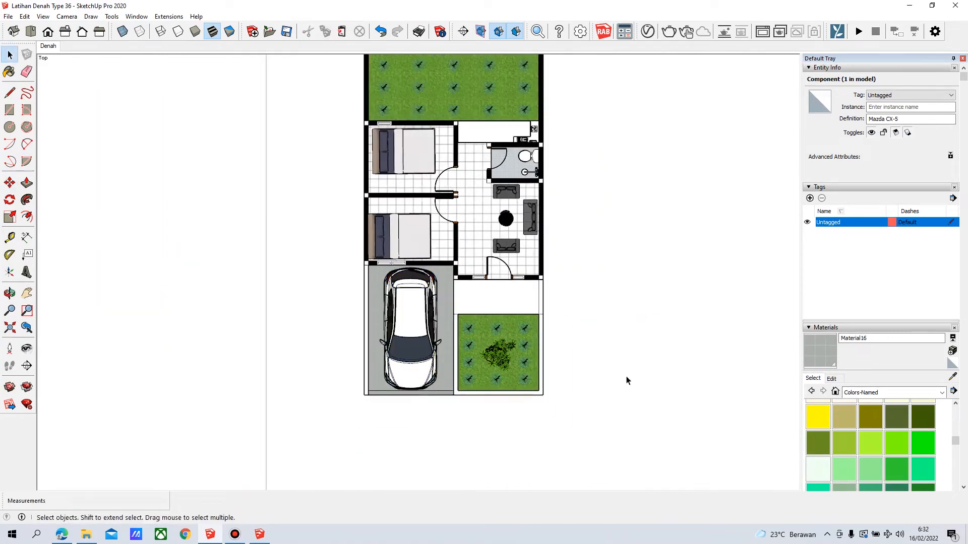
# - Add a new tag named Furniture to the Type 36 plan
pyautogui.scroll(2, 582, 302)
pyautogui.scroll(2, 486, 259)
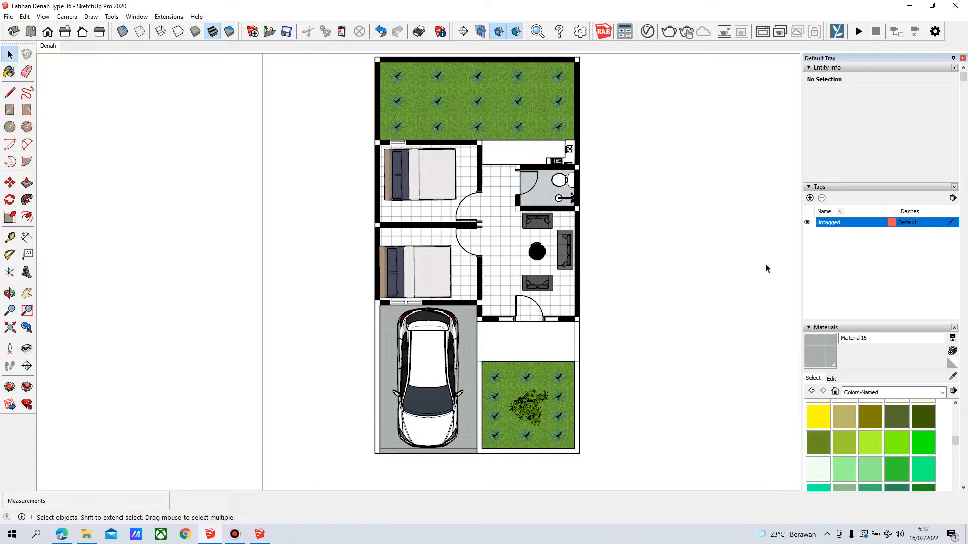
pyautogui.click(809, 199)
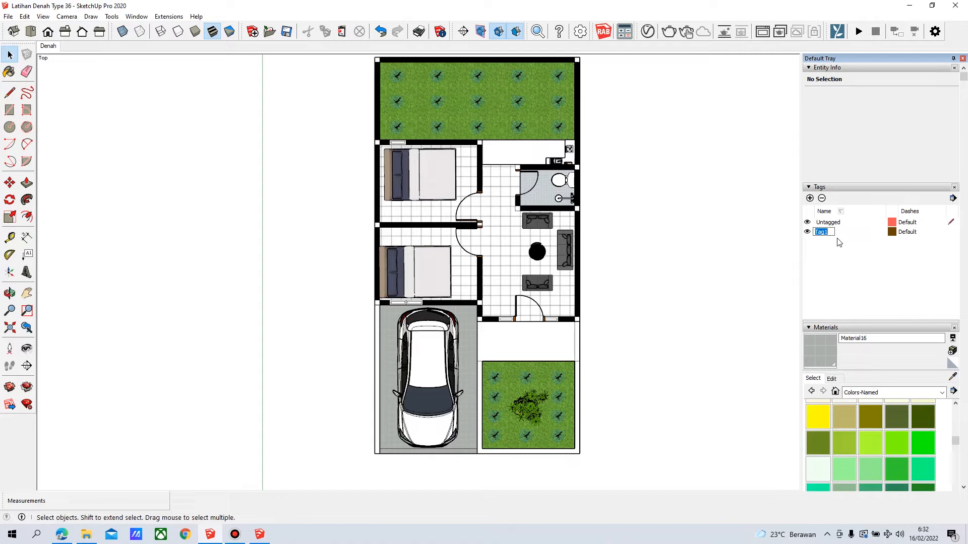
pyautogui.write('Furniture')
pyautogui.press('Return')
# - Assign the bed in the upper bedroom to the Furniture tag
pyautogui.click(446, 173)
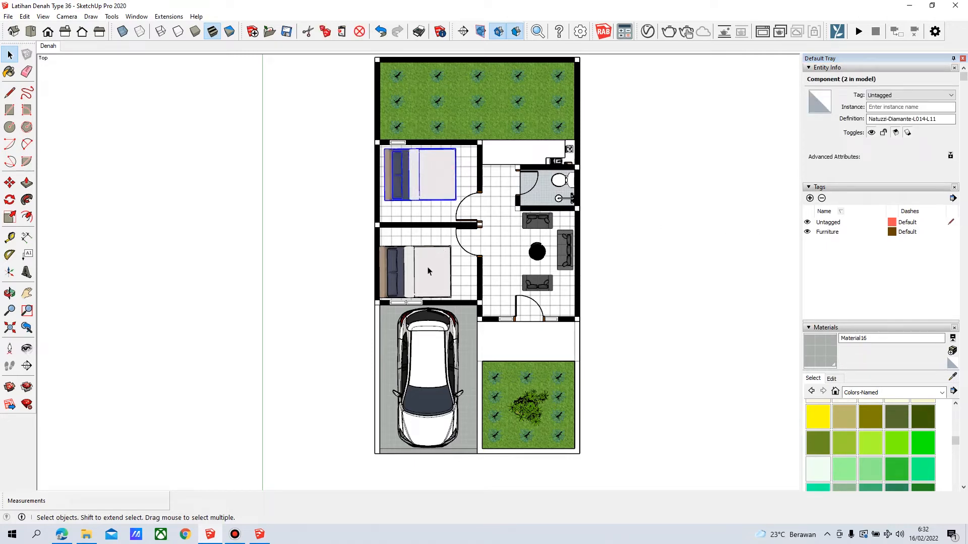
pyautogui.click(924, 96)
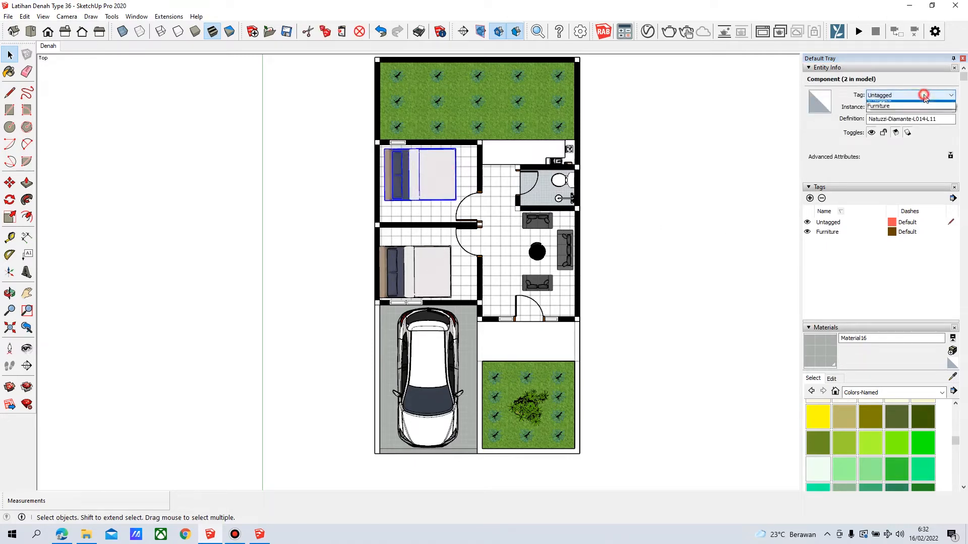
pyautogui.click(917, 112)
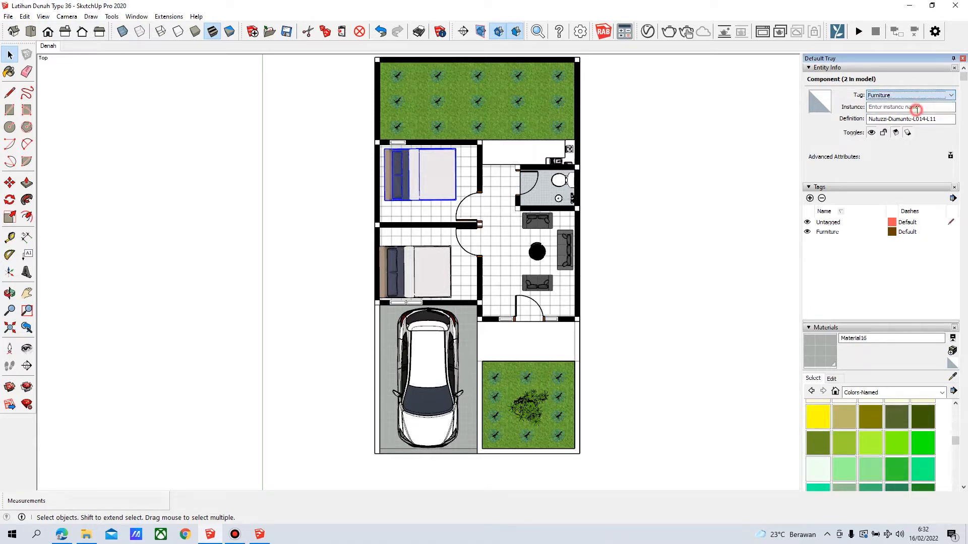
pyautogui.click(298, 203)
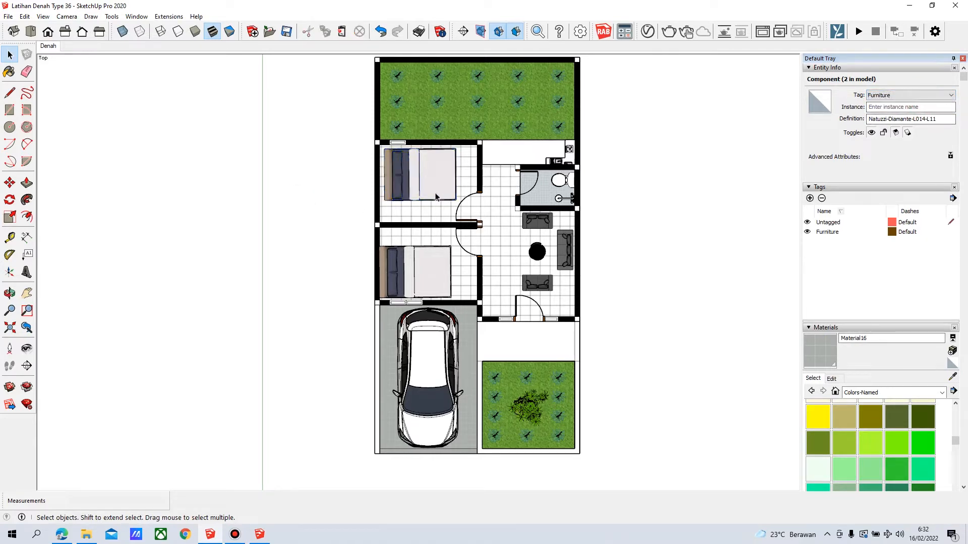
# - Toggle the Furniture tag's visibility and compare the tag assignments of the upper and lower bedroom beds
pyautogui.click(434, 177)
pyautogui.click(807, 231)
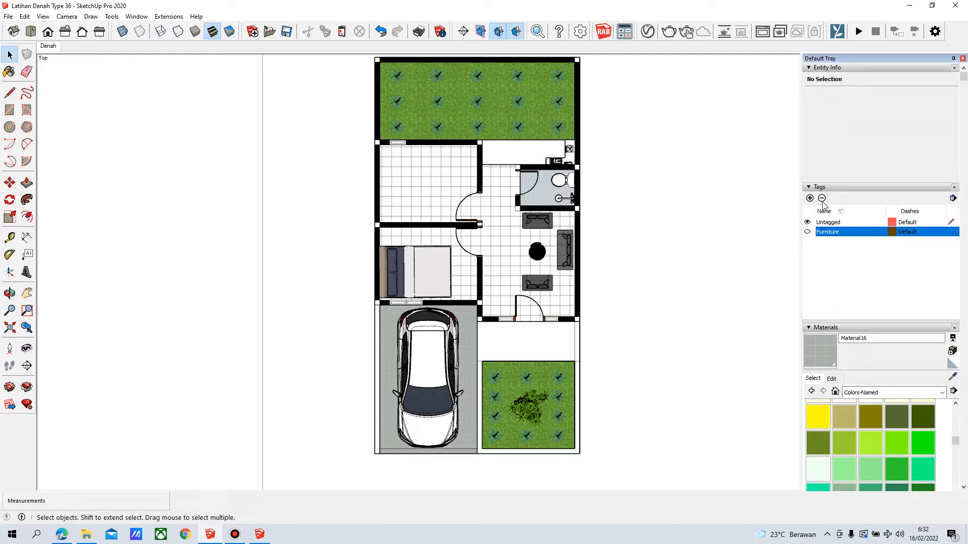
pyautogui.click(396, 287)
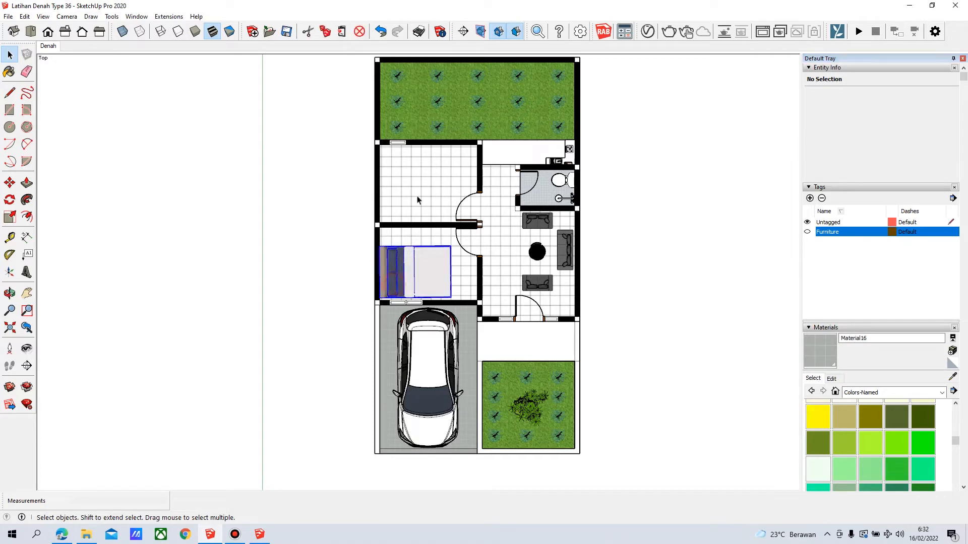
pyautogui.click(807, 232)
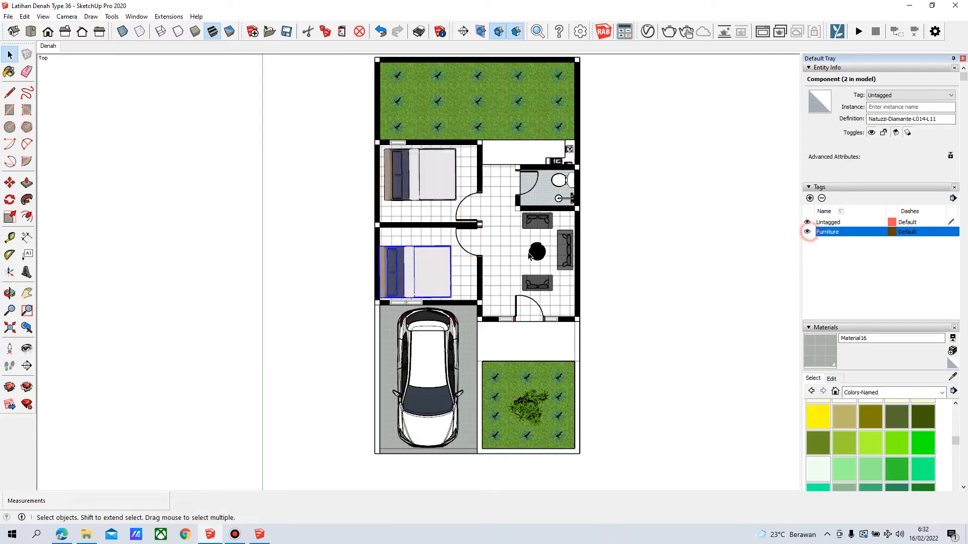
pyautogui.click(422, 175)
pyautogui.click(908, 95)
pyautogui.click(902, 110)
pyautogui.click(908, 95)
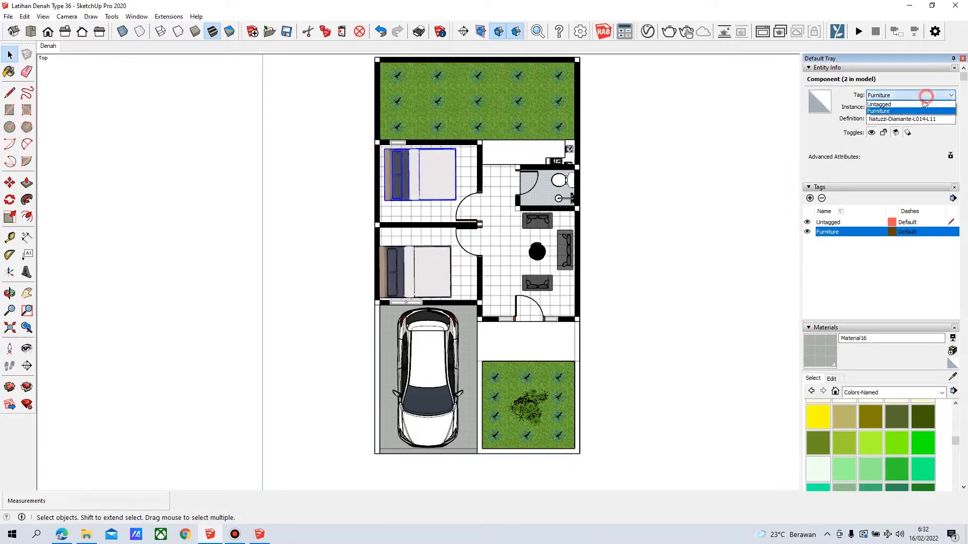
pyautogui.click(896, 112)
# - Hide the Furniture tag and assign the lower bedroom's bed to it
pyautogui.click(807, 232)
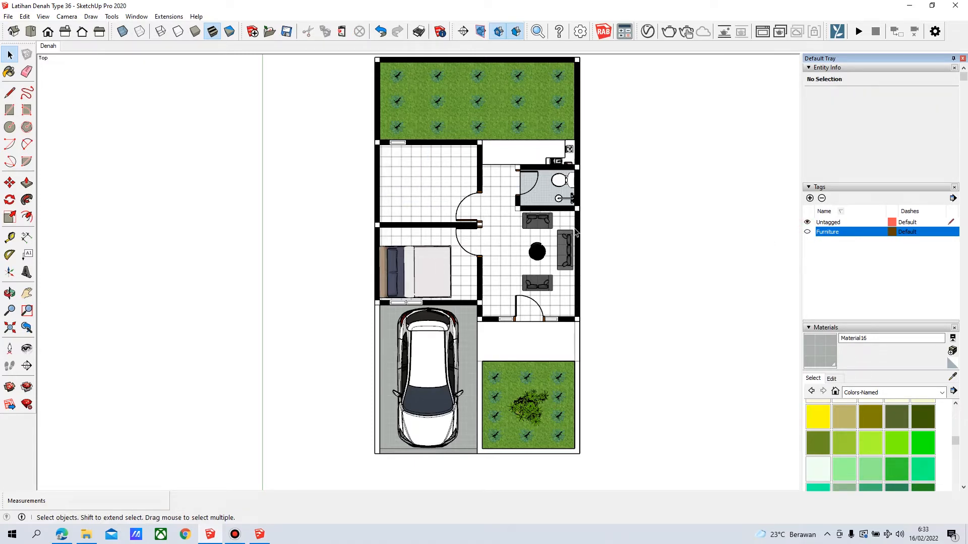
pyautogui.click(425, 280)
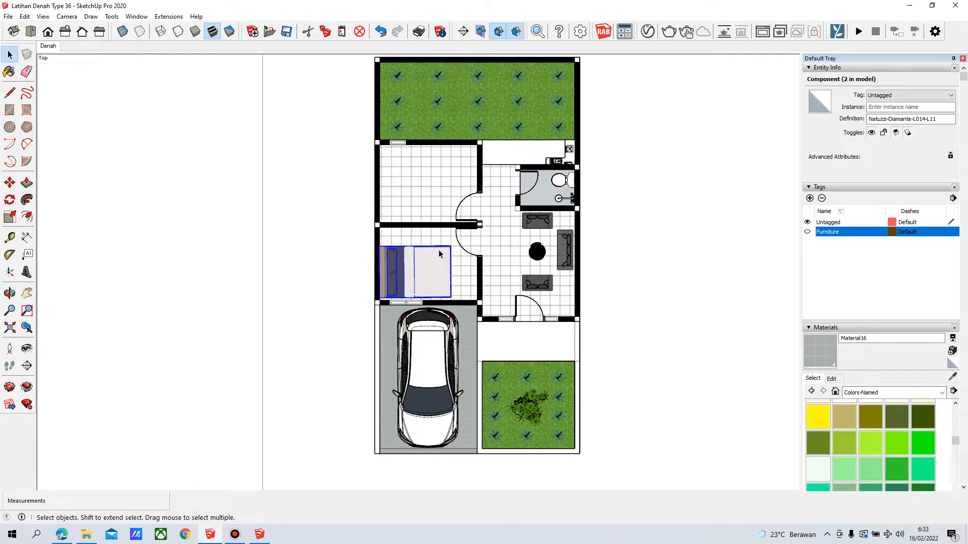
pyautogui.click(913, 95)
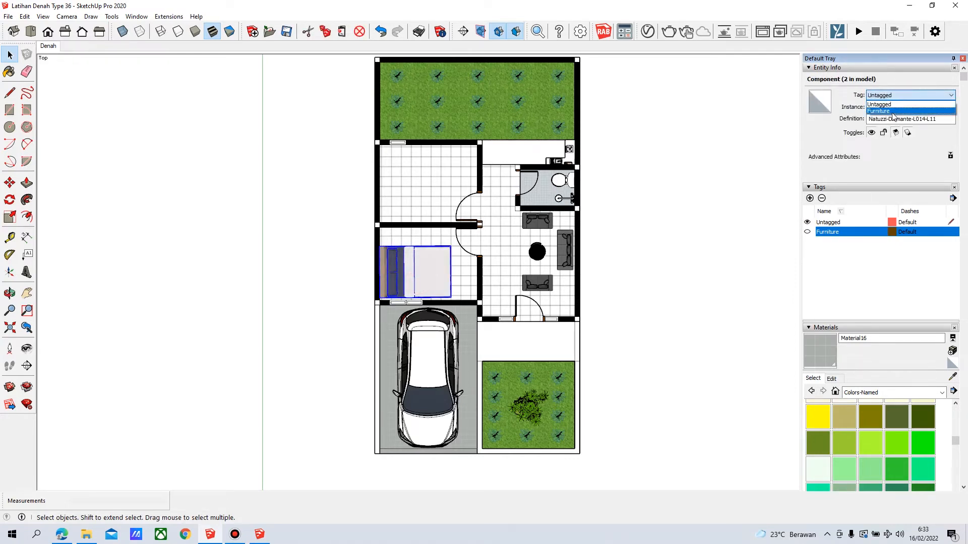
pyautogui.click(895, 113)
# - Assign the toilet and the other bathroom fixture together to the Furniture tag
pyautogui.click(566, 198)
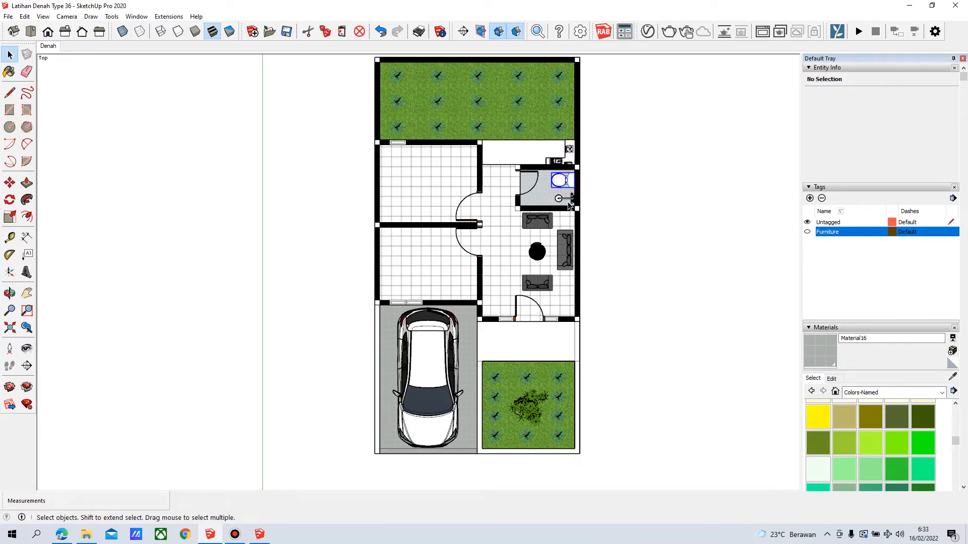
pyautogui.keyDown('shift'); pyautogui.click(565, 198); pyautogui.keyUp('shift')
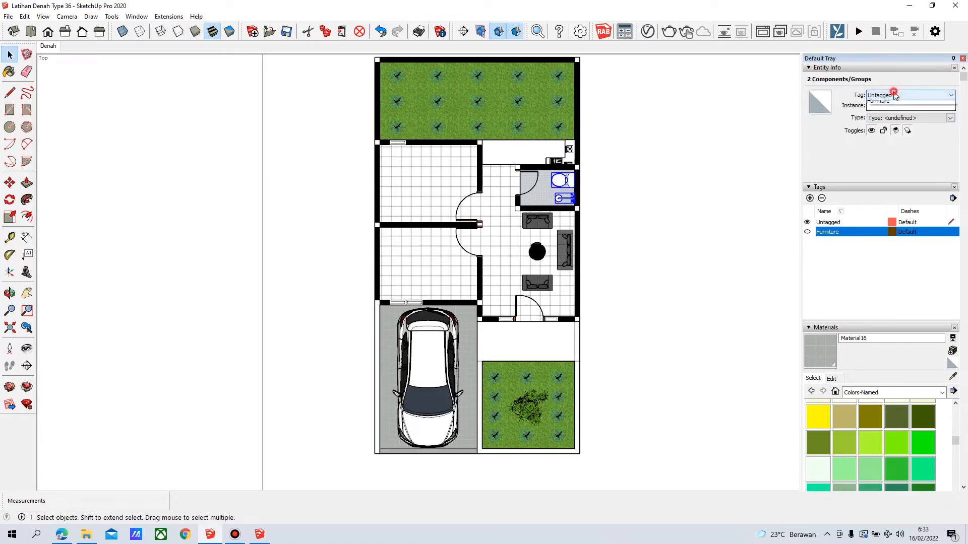
pyautogui.click(913, 95)
pyautogui.click(891, 112)
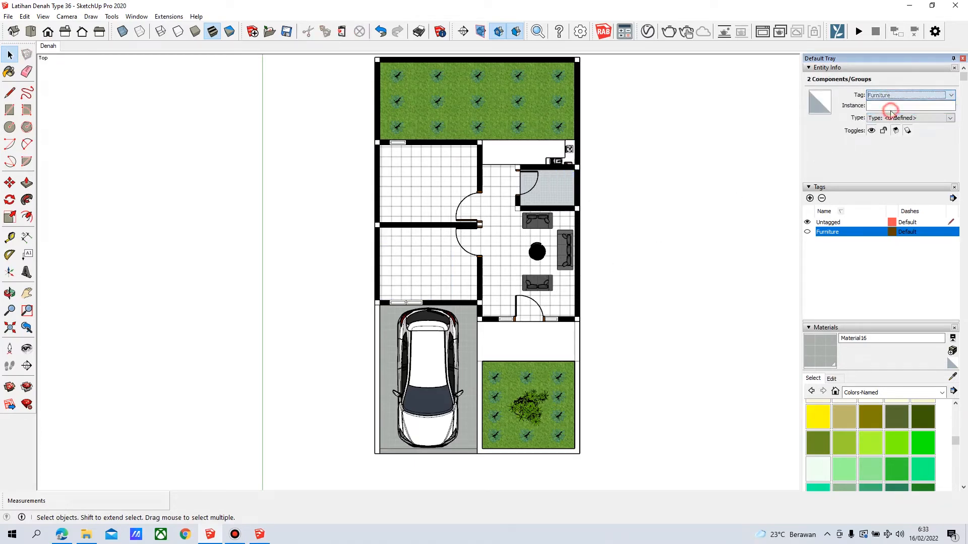
# - Toggle the Furniture tag's visibility, leaving it shown, to check the beds and bathroom fixtures assigned to it
pyautogui.click(807, 233)
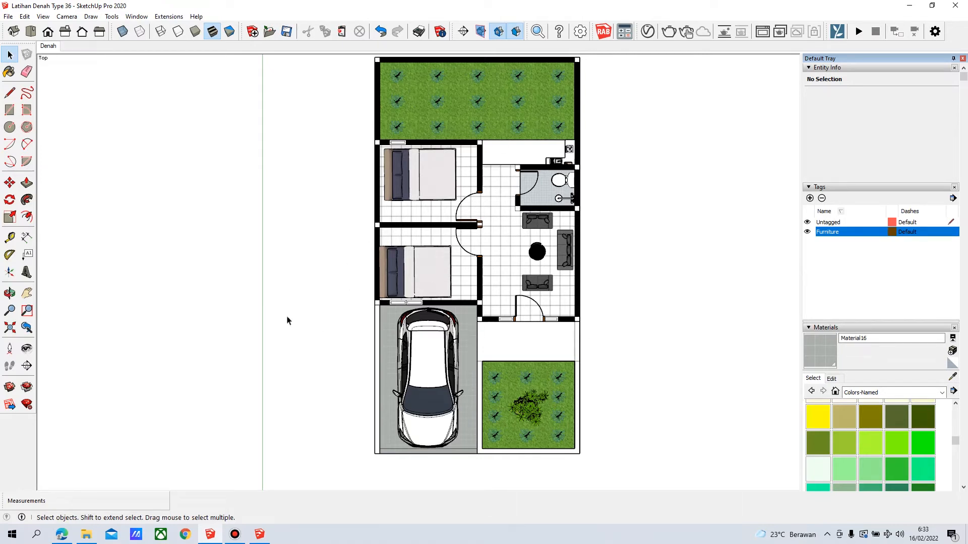
pyautogui.click(807, 232)
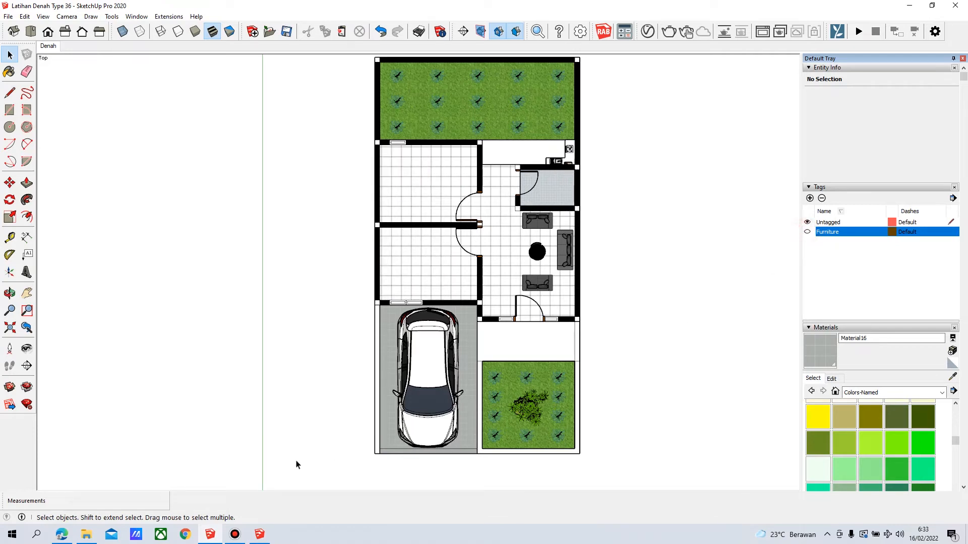
pyautogui.click(807, 232)
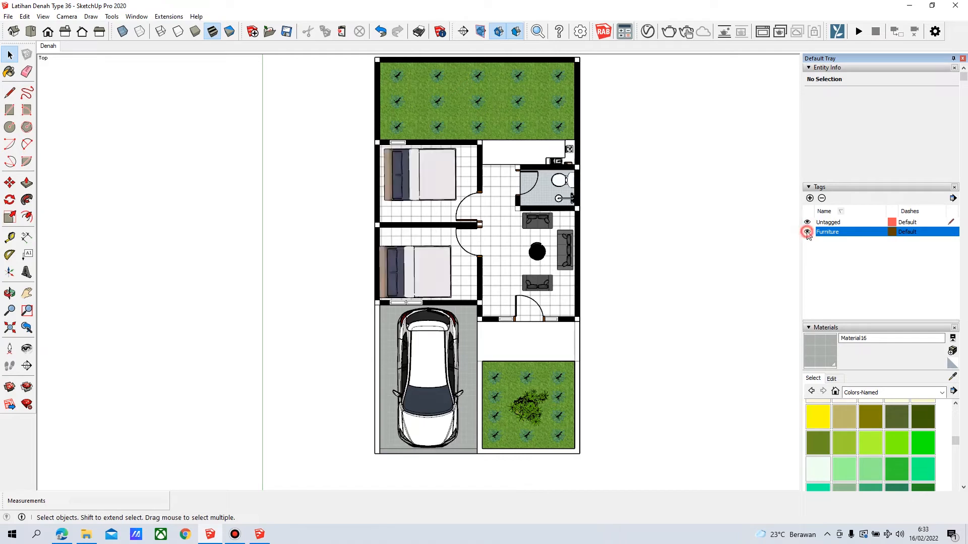
# - Rename the Furniture tag to kasar and check the tag assignment of the upper bedroom's bed
pyautogui.click(421, 174)
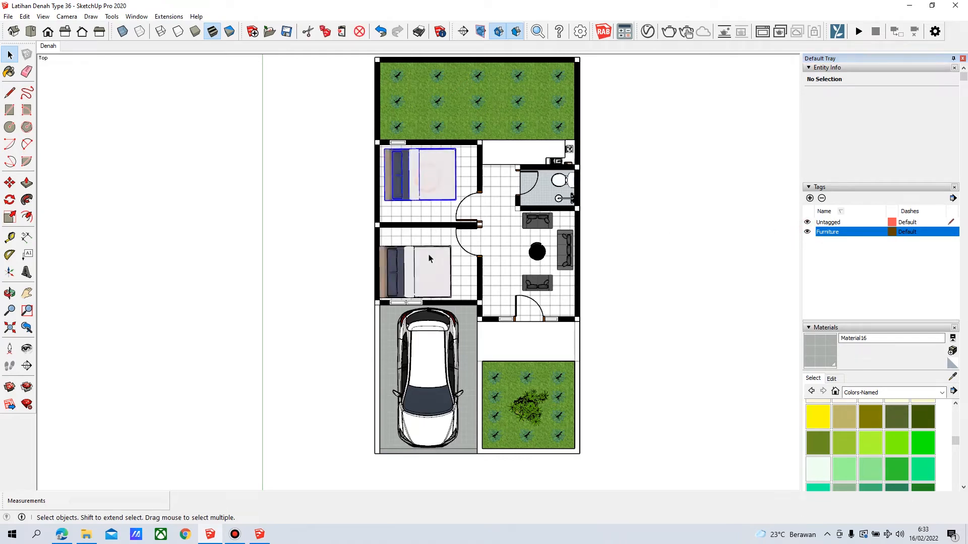
pyautogui.doubleClick(859, 232)
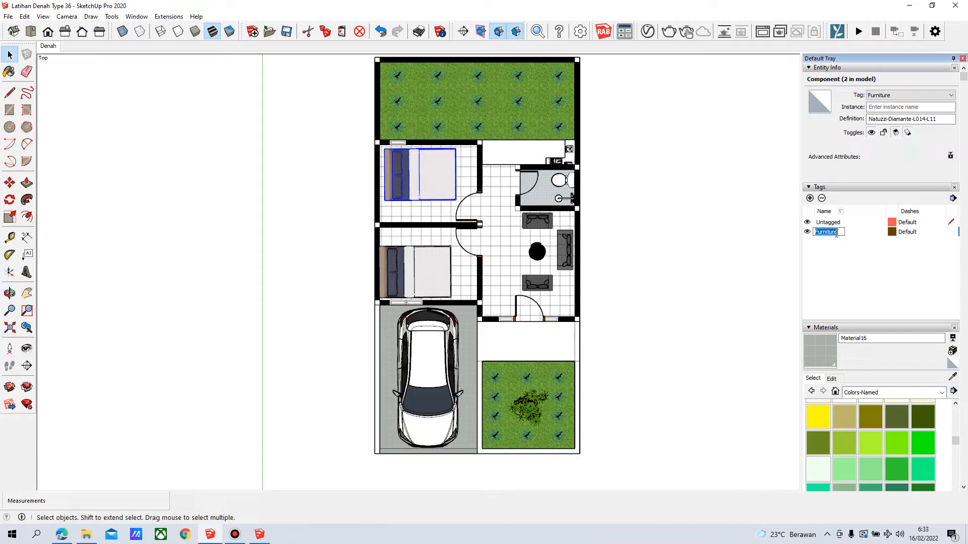
pyautogui.write('kasar')
pyautogui.press('Return')
pyautogui.click(928, 96)
pyautogui.click(927, 98)
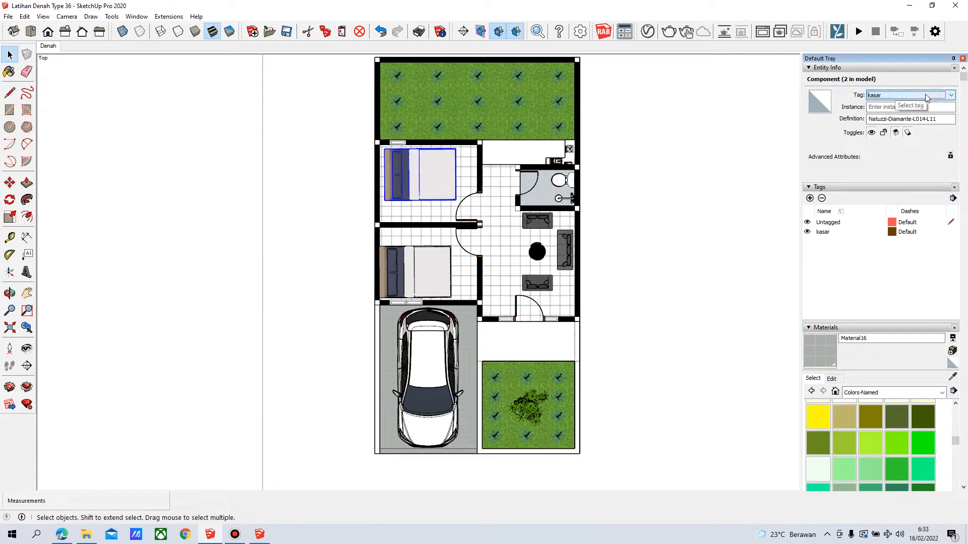
# - Add a new tag named Kamar mandi for the bathroom fixtures
pyautogui.click(810, 198)
pyautogui.write('Kamar')
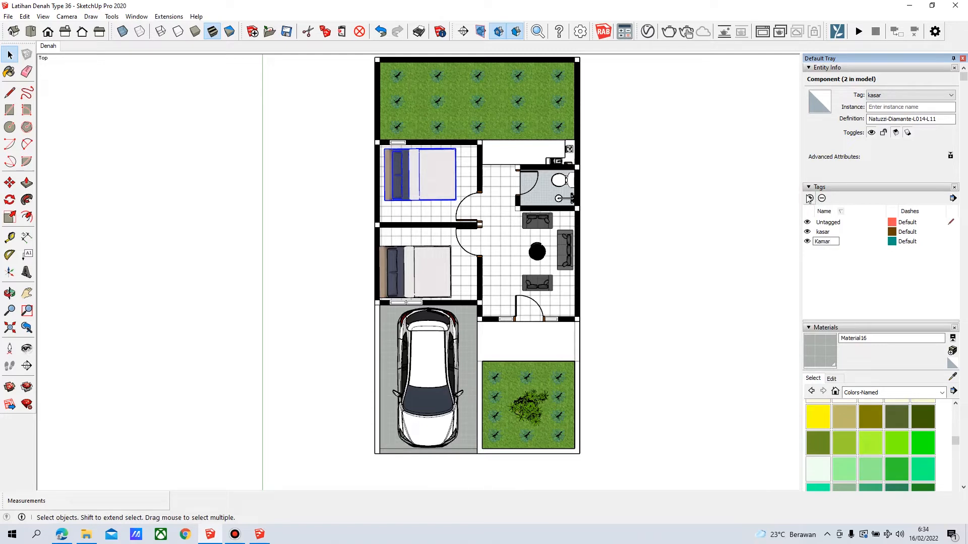
pyautogui.write(' mandi')
pyautogui.press('Return')
# - Assign the toilet and the other bathroom fixture to the Kamar mandi tag, and hide the Kamar mandi and kasar tags
pyautogui.click(555, 189)
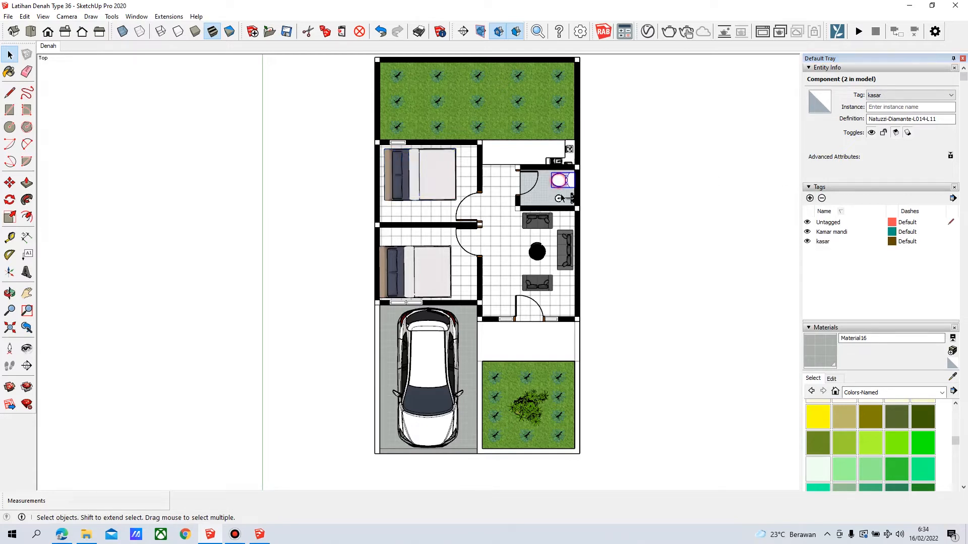
pyautogui.keyDown('shift'); pyautogui.click(564, 198); pyautogui.keyUp('shift')
pyautogui.click(943, 97)
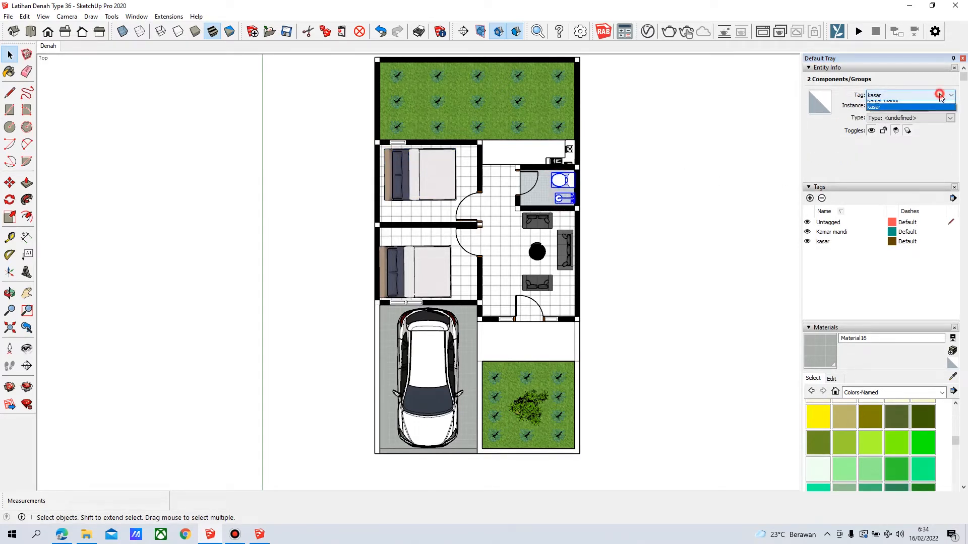
pyautogui.click(931, 111)
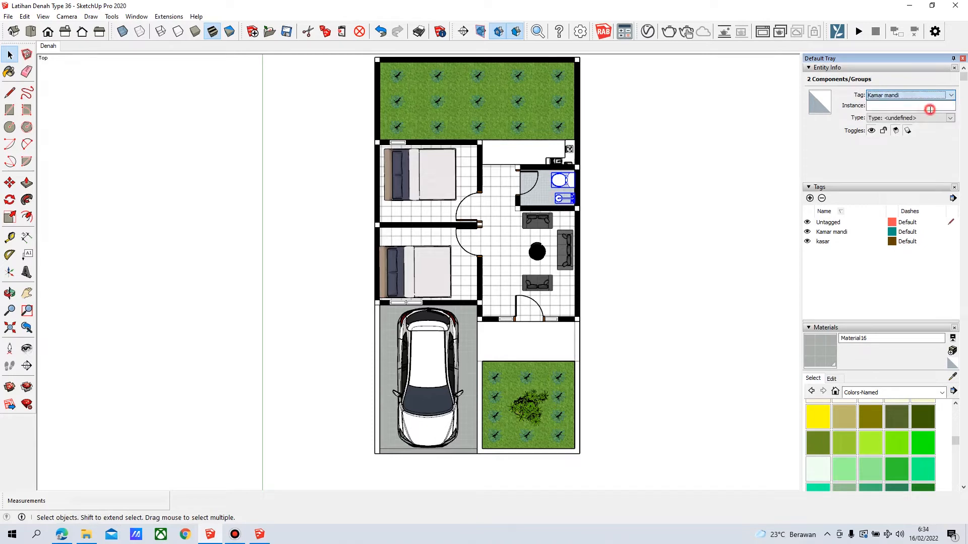
pyautogui.click(729, 157)
pyautogui.click(806, 232)
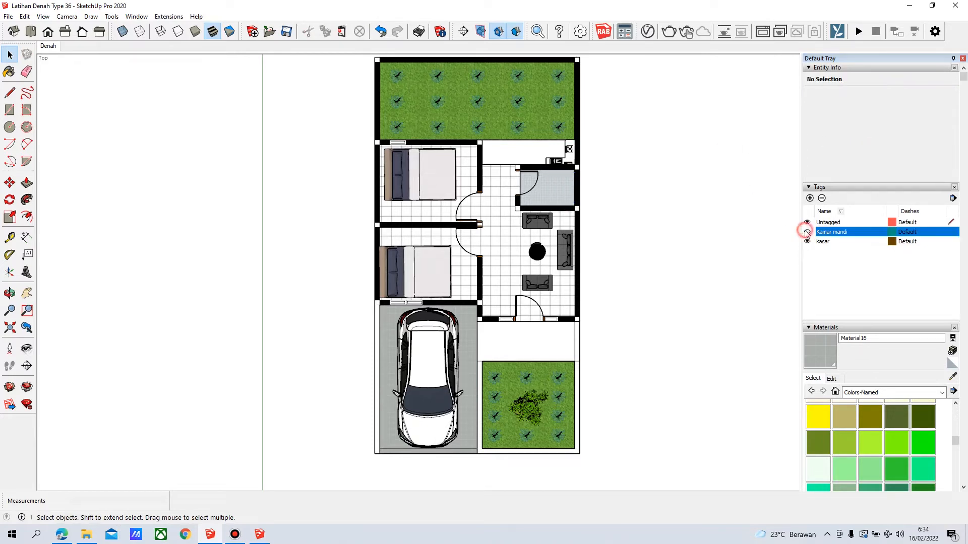
pyautogui.click(807, 241)
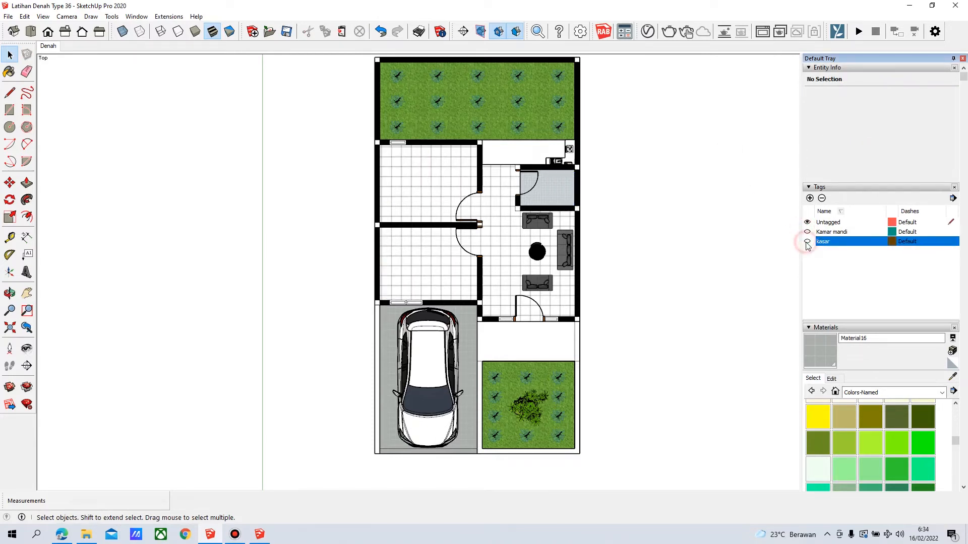
# - Select the living room's sofa set and add a new tag named Ruang Tamu for it
pyautogui.click(571, 247)
pyautogui.click(810, 198)
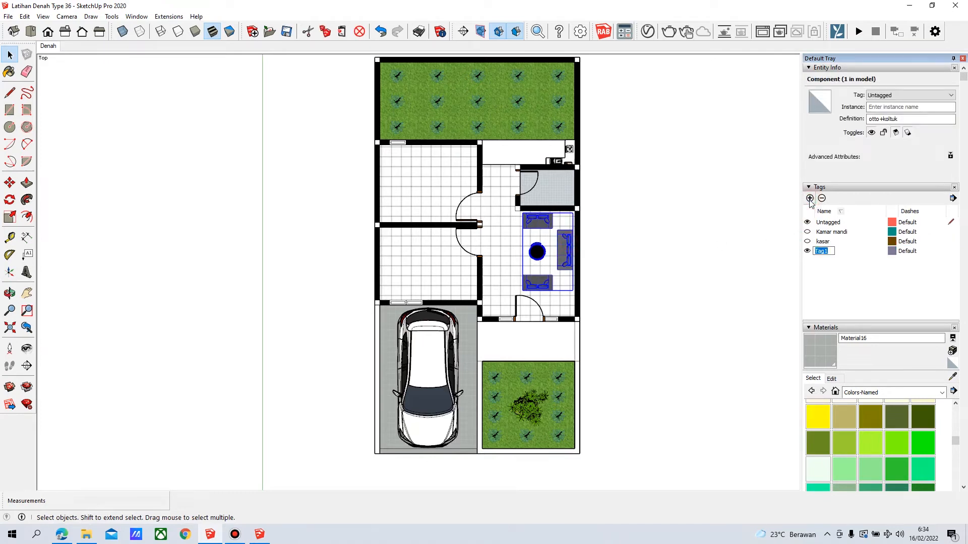
pyautogui.write('s')
pyautogui.write('uang Tamu')
pyautogui.press('Return')
# - Assign the selected sofa set to the Ruang Tamu tag and hide that tag
pyautogui.click(909, 95)
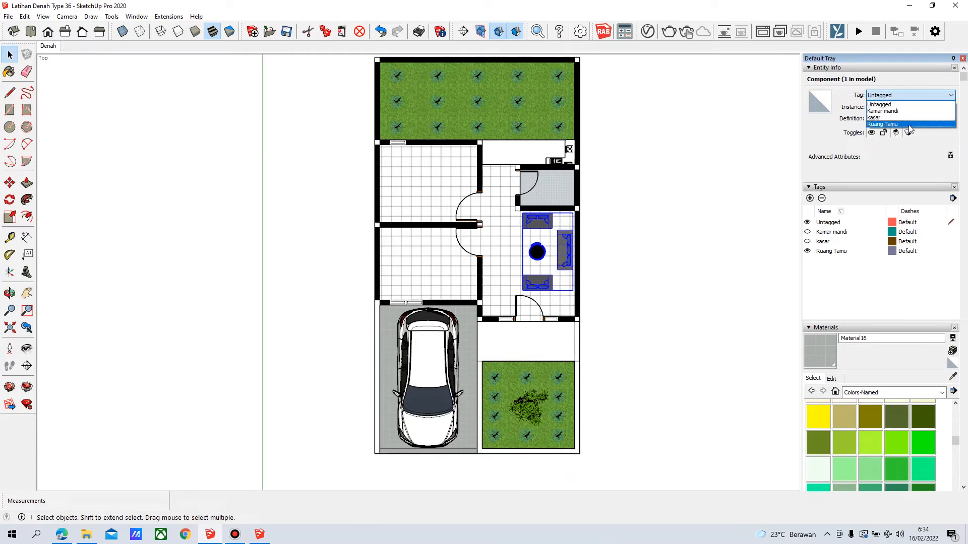
pyautogui.click(907, 124)
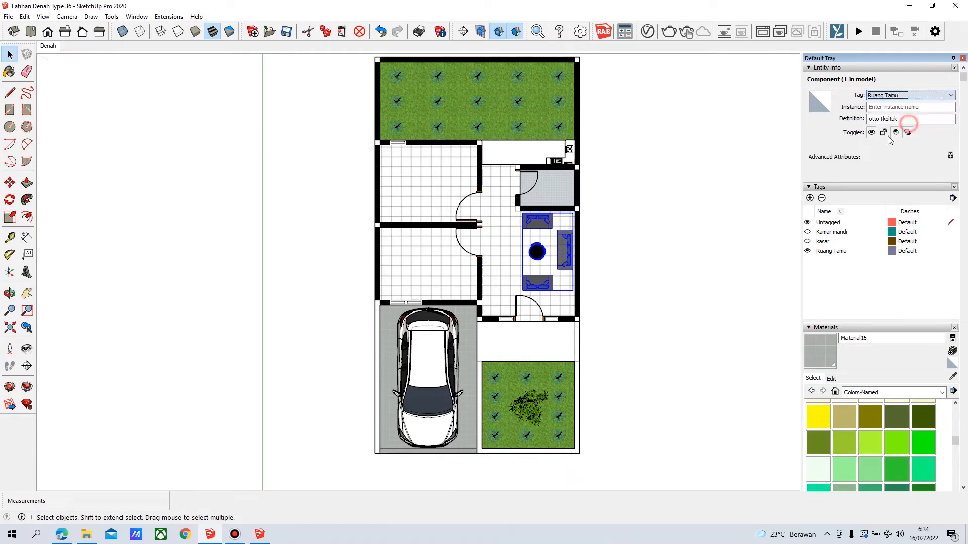
pyautogui.click(807, 251)
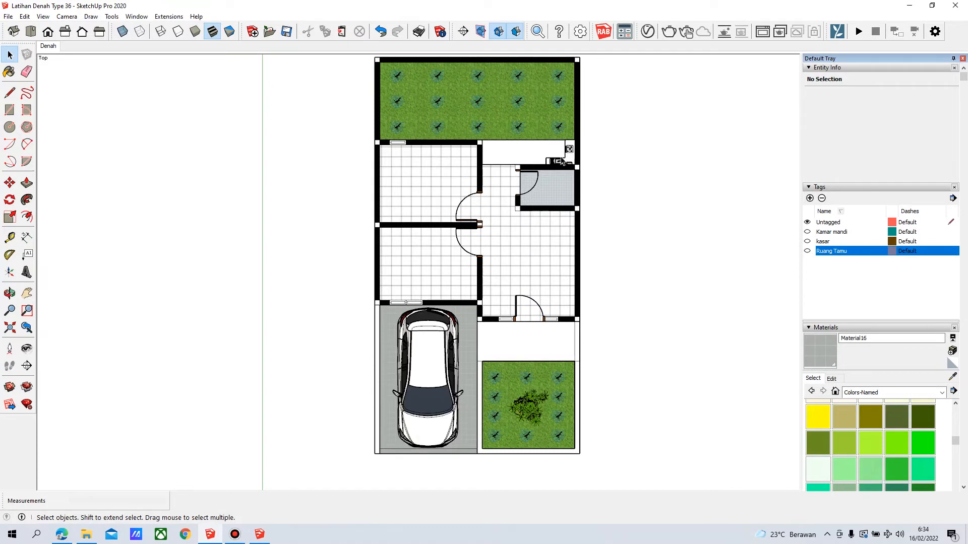
# - Add a new tag named Dapur and assign the kitchen set above the bathroom to it
pyautogui.click(809, 198)
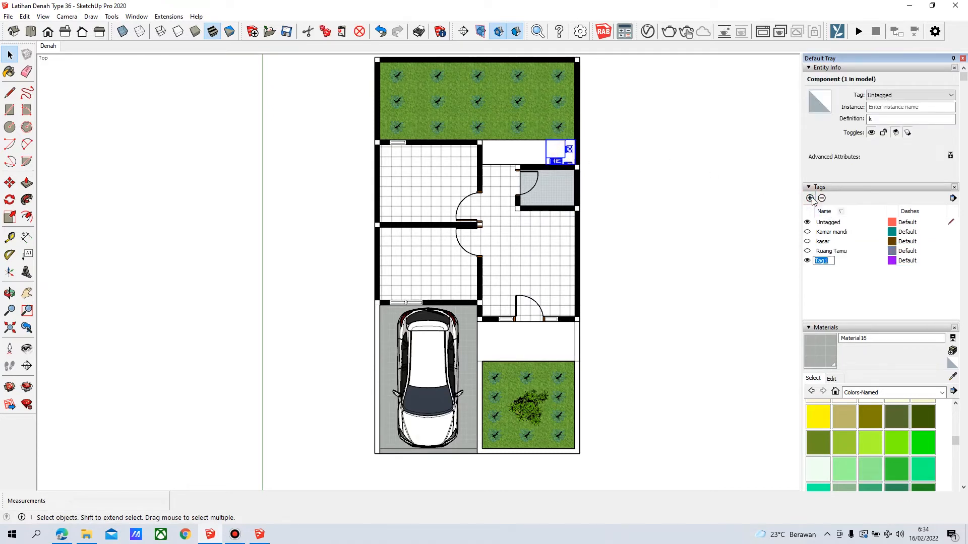
pyautogui.write('Dapur')
pyautogui.press('Return')
pyautogui.click(906, 96)
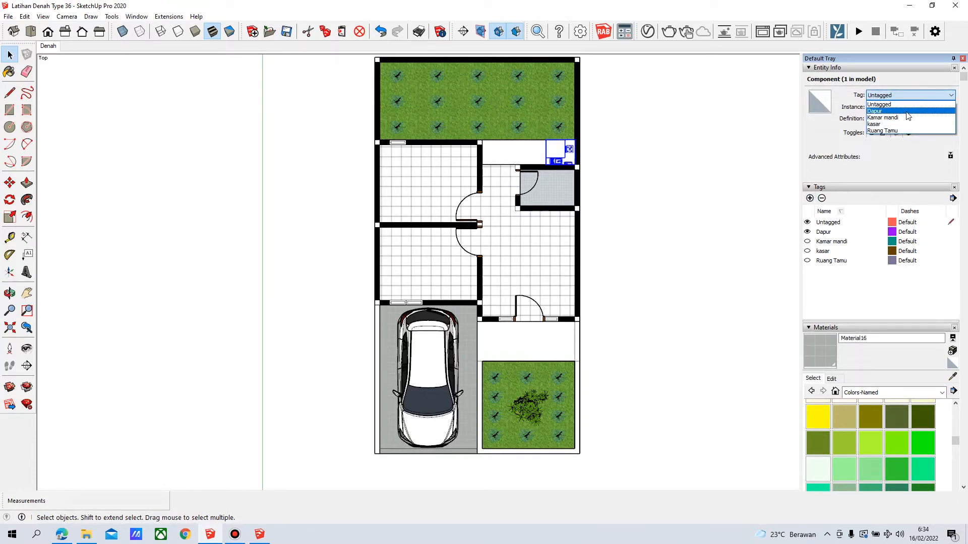
pyautogui.click(906, 112)
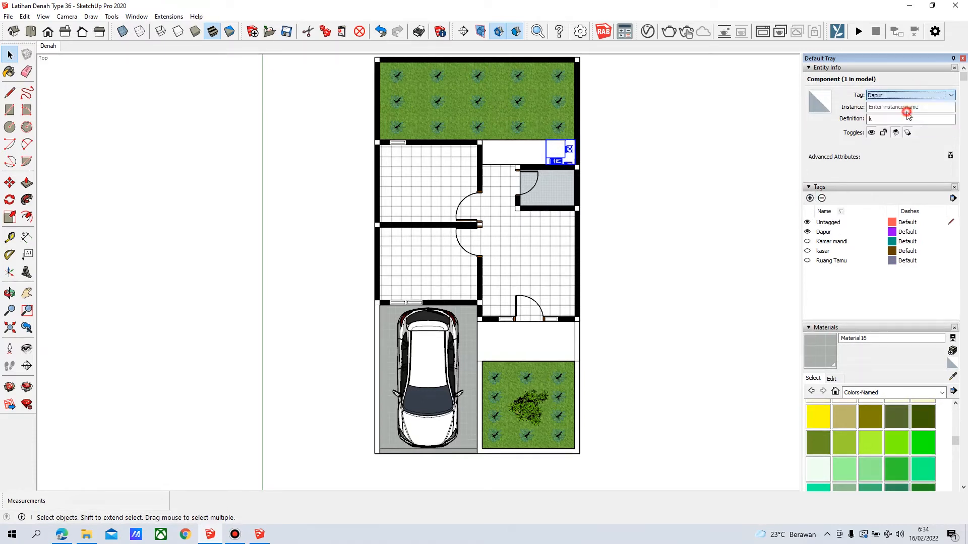
# - Hide the Dapur tag and add a new tag named mobil
pyautogui.click(806, 231)
pyautogui.click(809, 199)
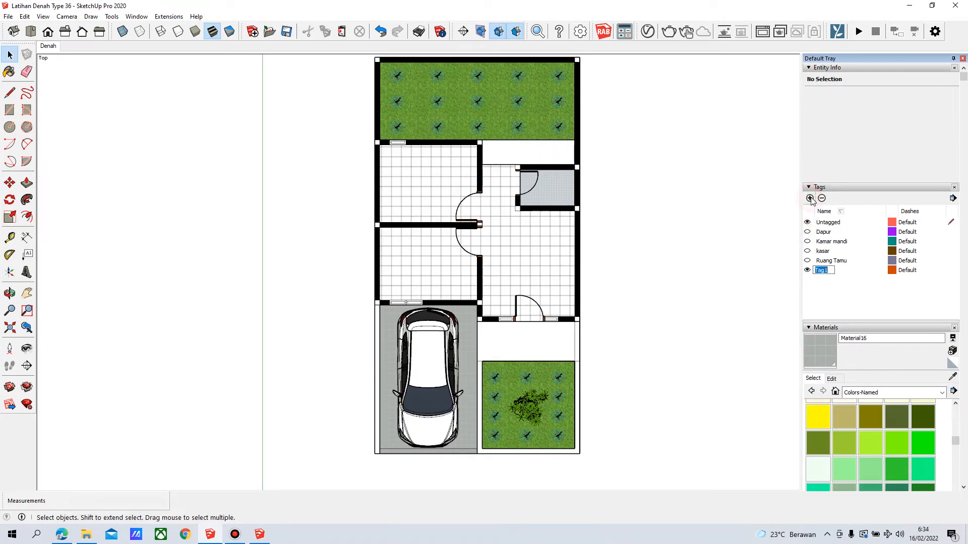
pyautogui.write('P')
pyautogui.press('Return')
# - Assign the car in the carport to the mobil tag and hide that tag
pyautogui.click(432, 350)
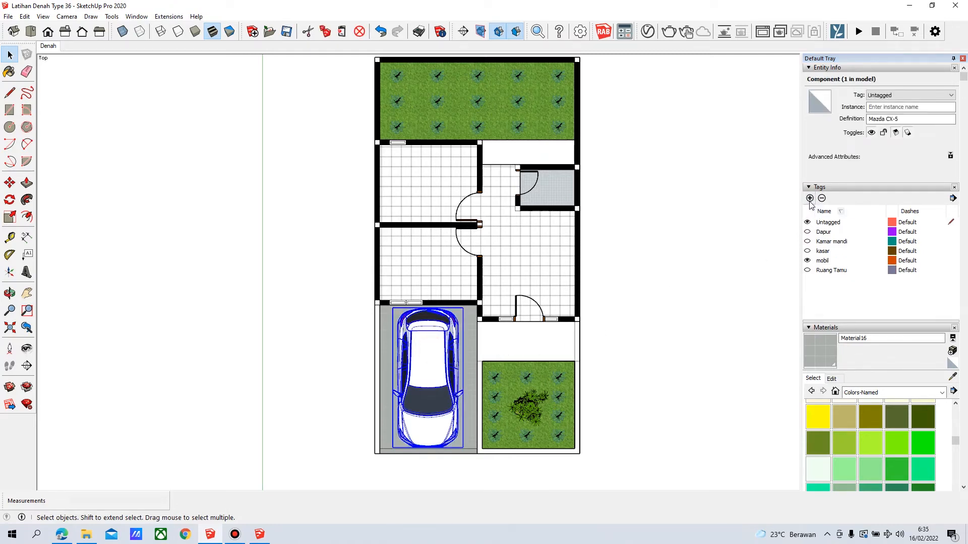
pyautogui.click(893, 95)
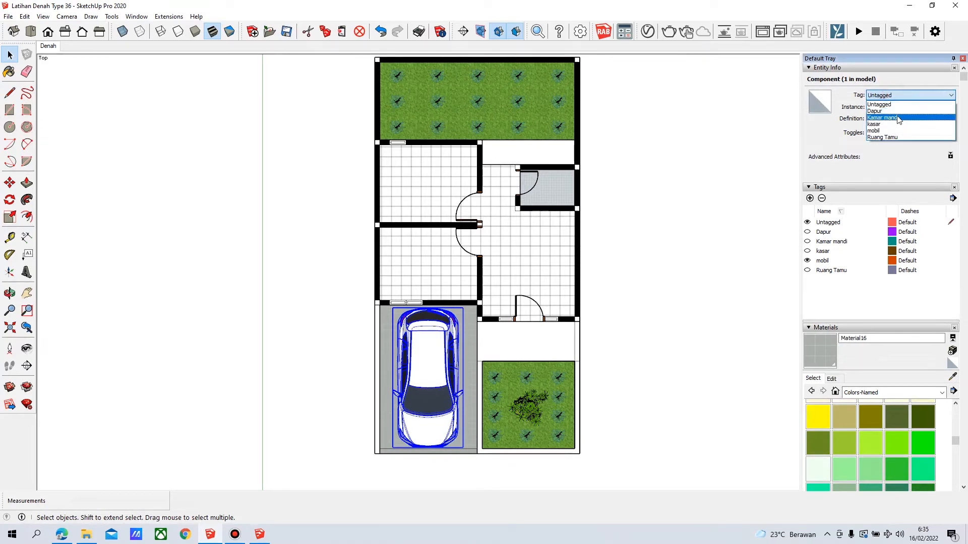
pyautogui.click(898, 132)
pyautogui.click(703, 205)
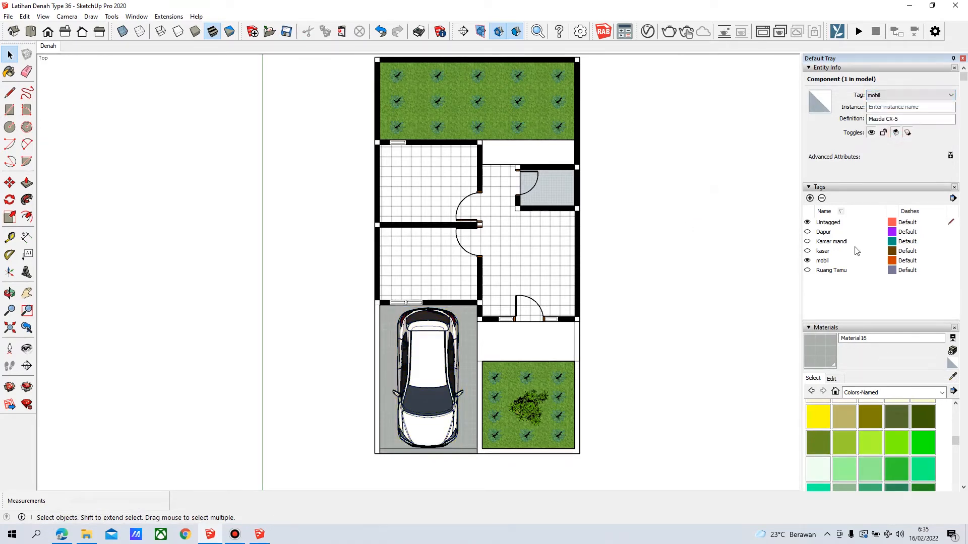
pyautogui.click(807, 262)
pyautogui.click(808, 261)
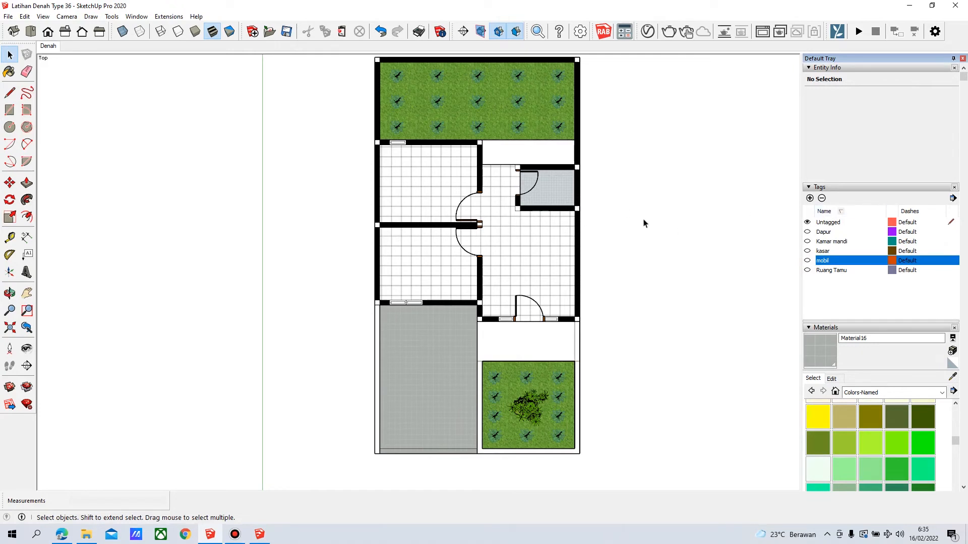
# - Select the bathroom door and add a new tag named Pintu 2D
pyautogui.click(535, 180)
pyautogui.click(809, 198)
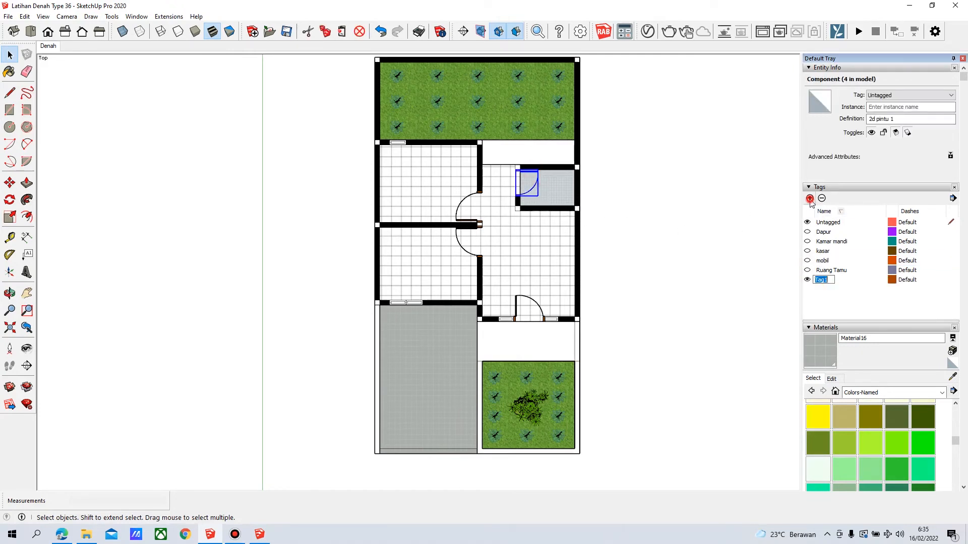
pyautogui.write('pintu 2D')
pyautogui.press('Return')
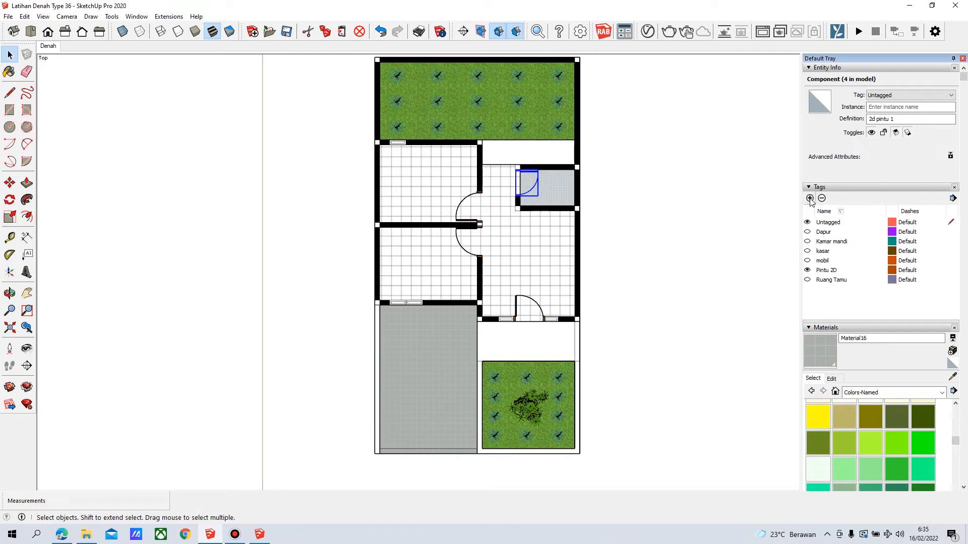
# - Add both bedroom doors and the front door to the selected bathroom door, assign all four to Pintu 2D, and hide that tag
pyautogui.keyDown('ctrl'); pyautogui.click(474, 199); pyautogui.keyUp('ctrl')
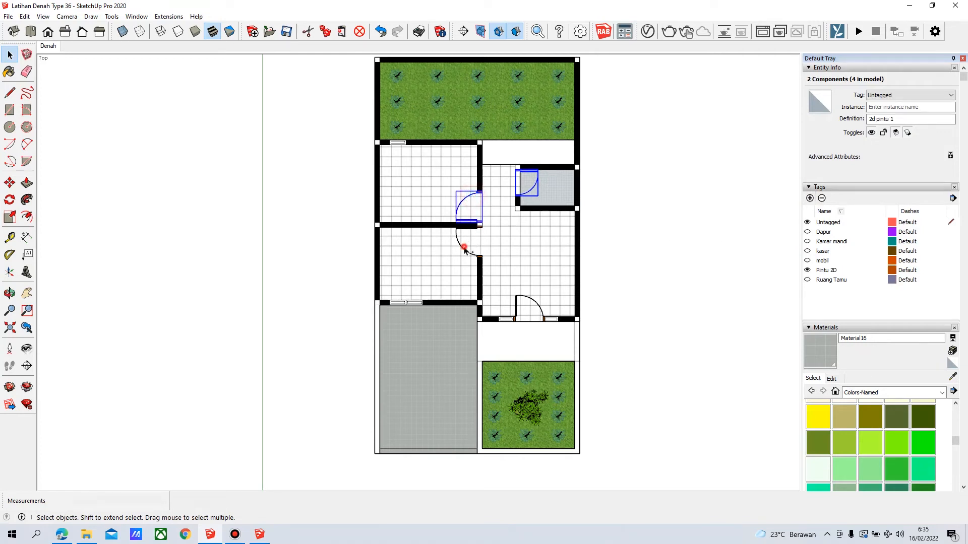
pyautogui.keyDown('ctrl'); pyautogui.click(465, 250); pyautogui.keyUp('ctrl')
pyautogui.keyDown('ctrl'); pyautogui.click(518, 309); pyautogui.keyUp('ctrl')
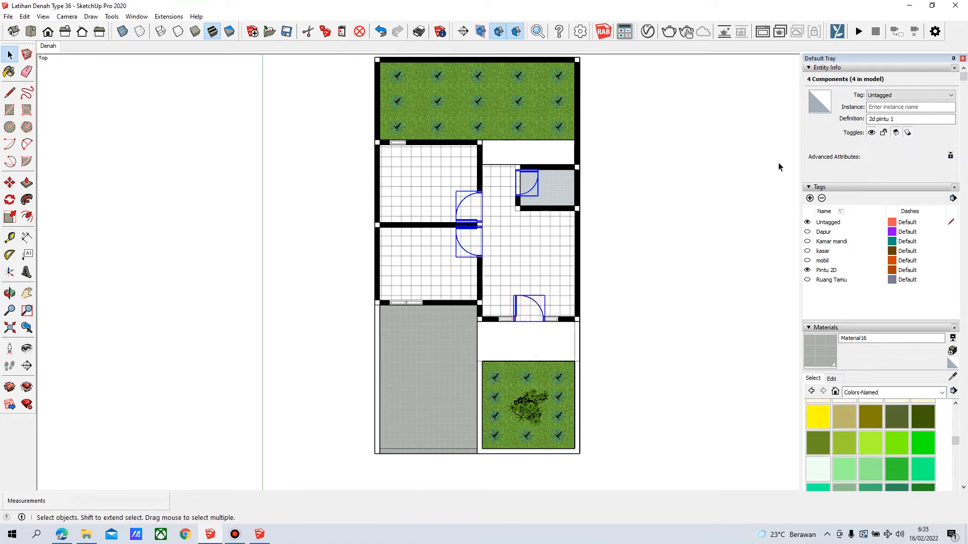
pyautogui.click(900, 95)
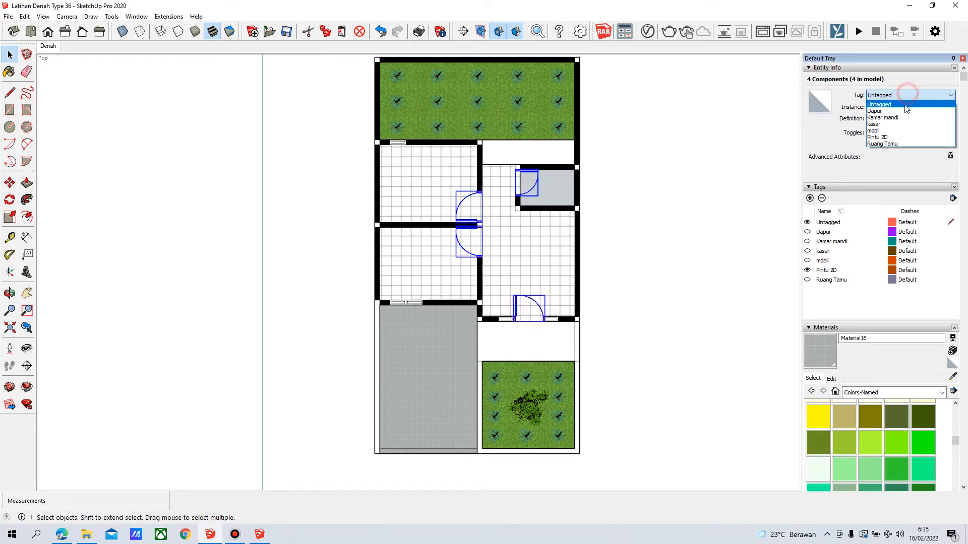
pyautogui.click(898, 137)
pyautogui.click(724, 180)
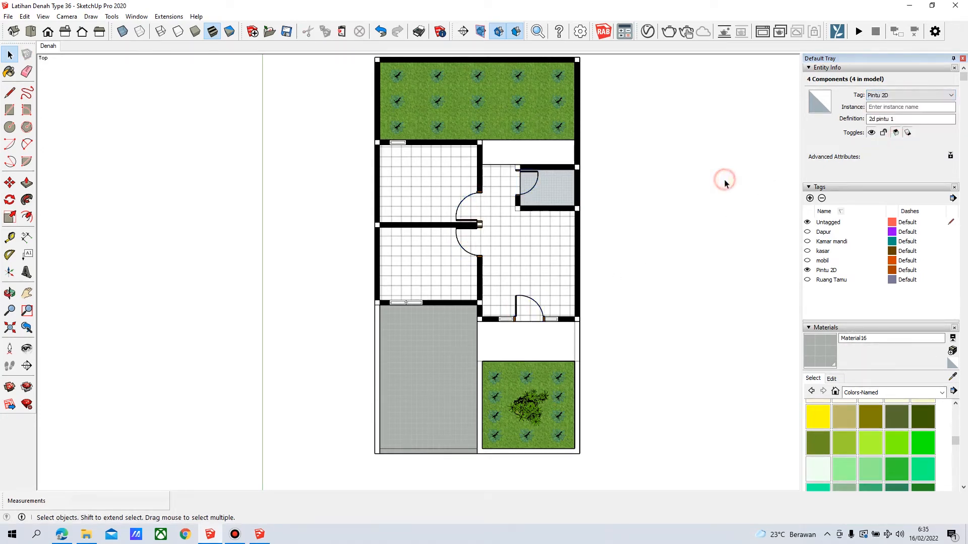
pyautogui.click(807, 271)
# - Select the floor plan group of walls and floors and add a new tag named Lantai
pyautogui.click(498, 259)
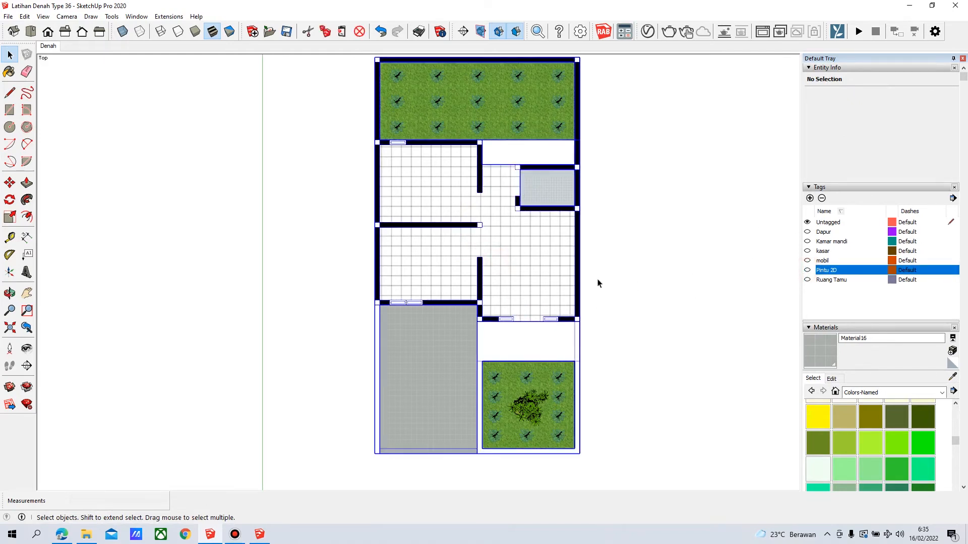
pyautogui.click(810, 198)
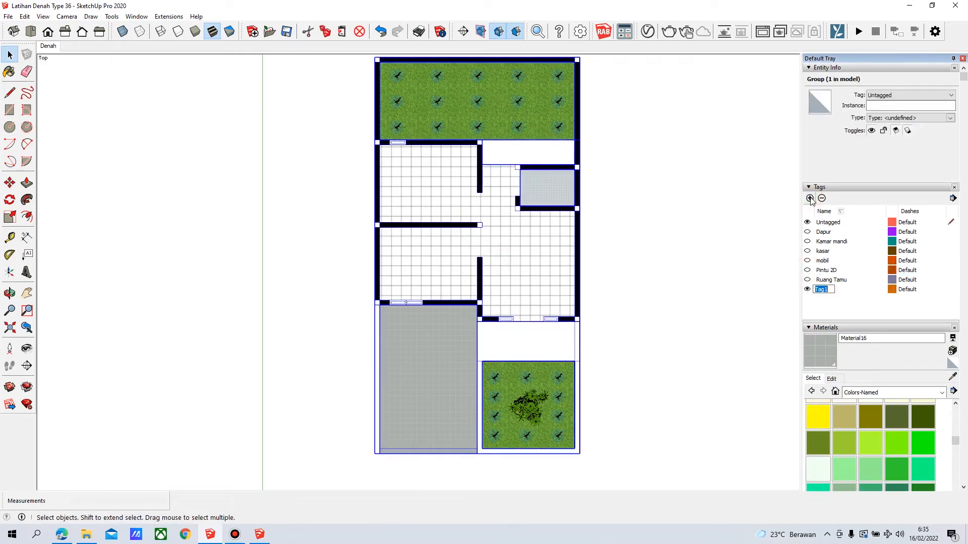
pyautogui.write('Lantai')
pyautogui.press('Return')
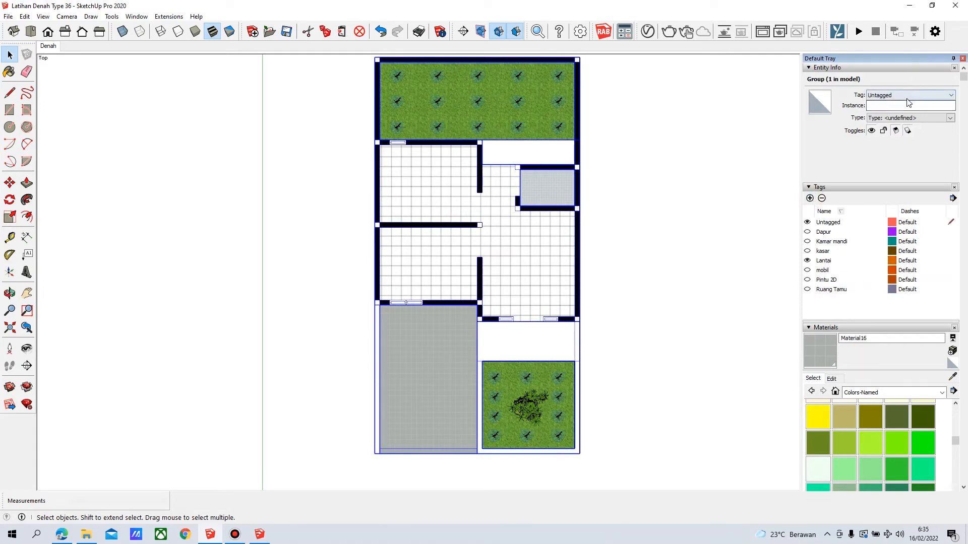
# - Assign the selected floor plan group to the Lantai tag and hide that tag
pyautogui.click(907, 96)
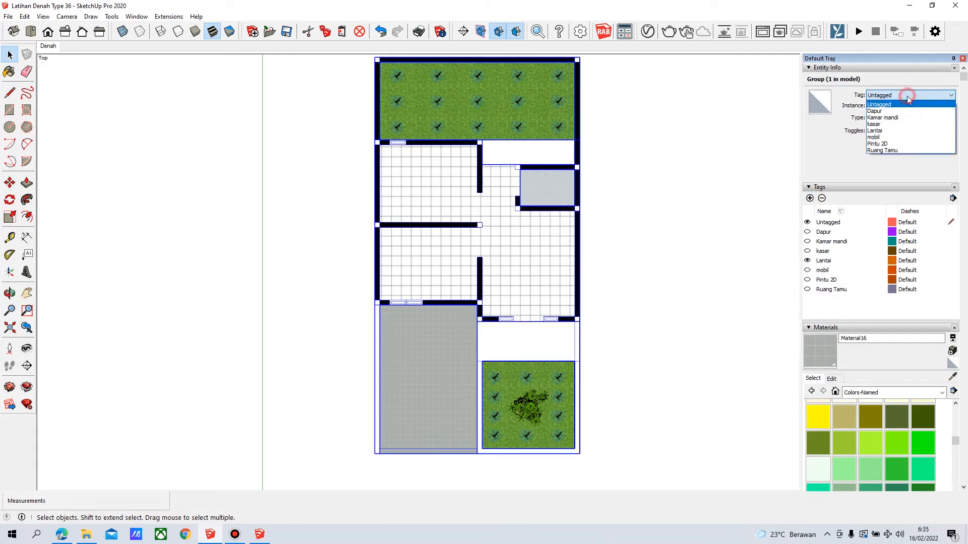
pyautogui.click(900, 131)
pyautogui.click(807, 261)
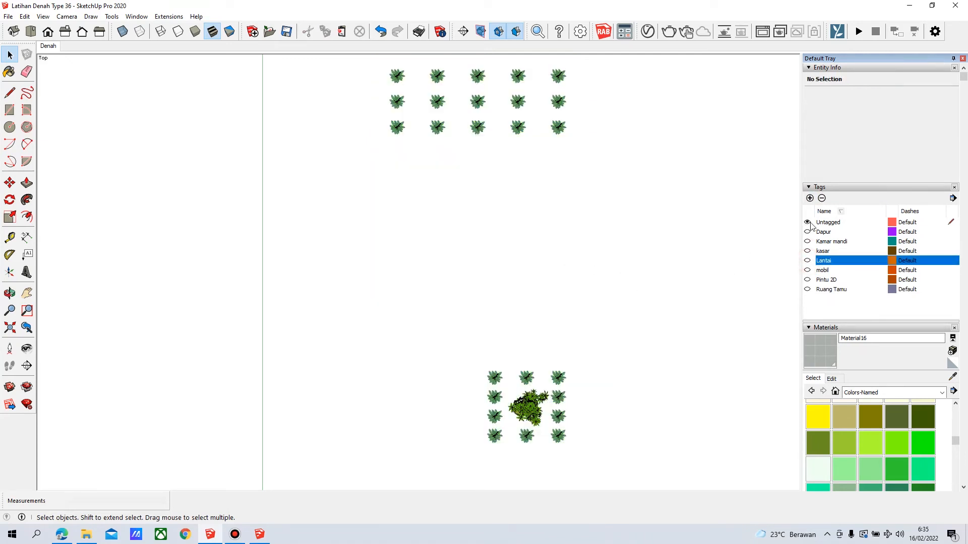
# - Add a new tag named Taman for the garden plants
pyautogui.click(809, 198)
pyautogui.write('Ta')
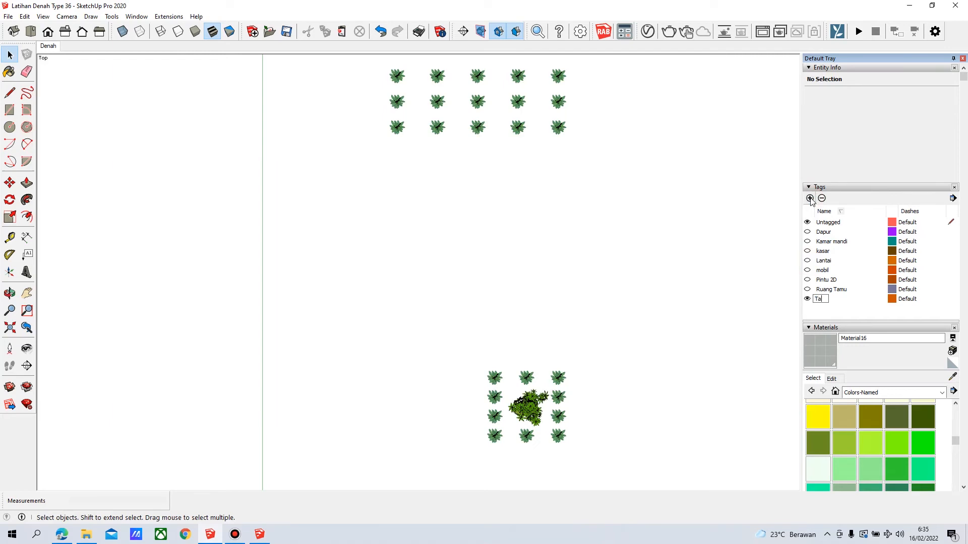
pyautogui.write('man')
pyautogui.press('Return')
# - Assign all the plants in the front and back gardens to the Taman tag and hide that tag
pyautogui.hotkey('ctrl', 'a')
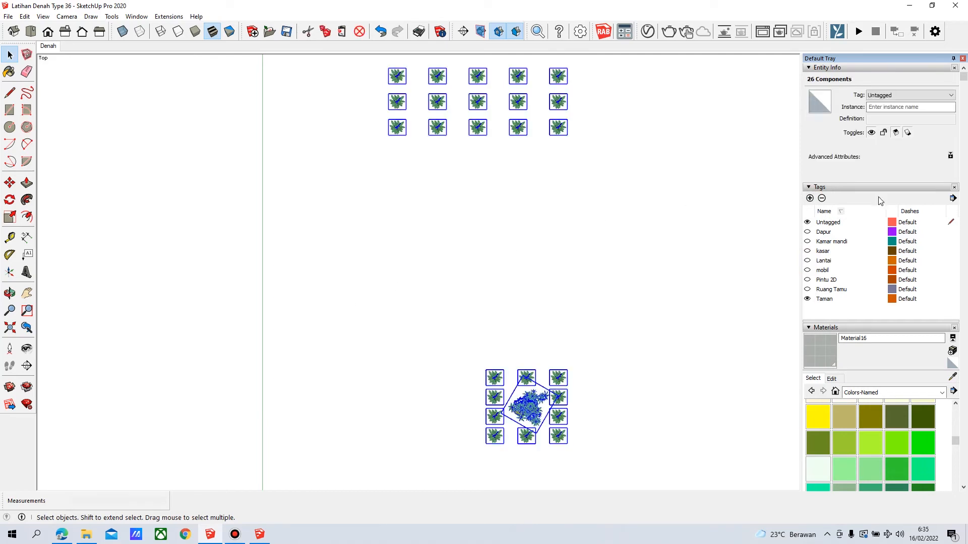
pyautogui.click(930, 96)
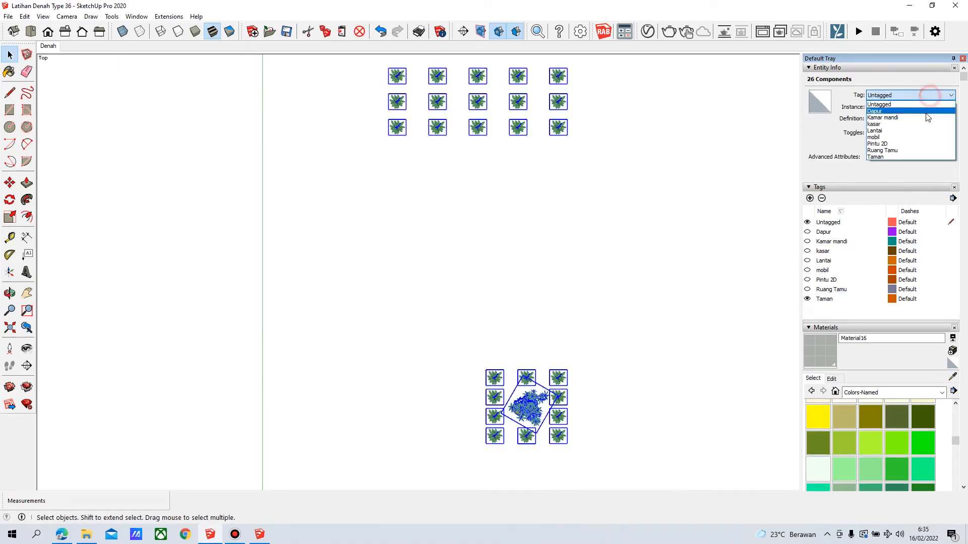
pyautogui.click(916, 157)
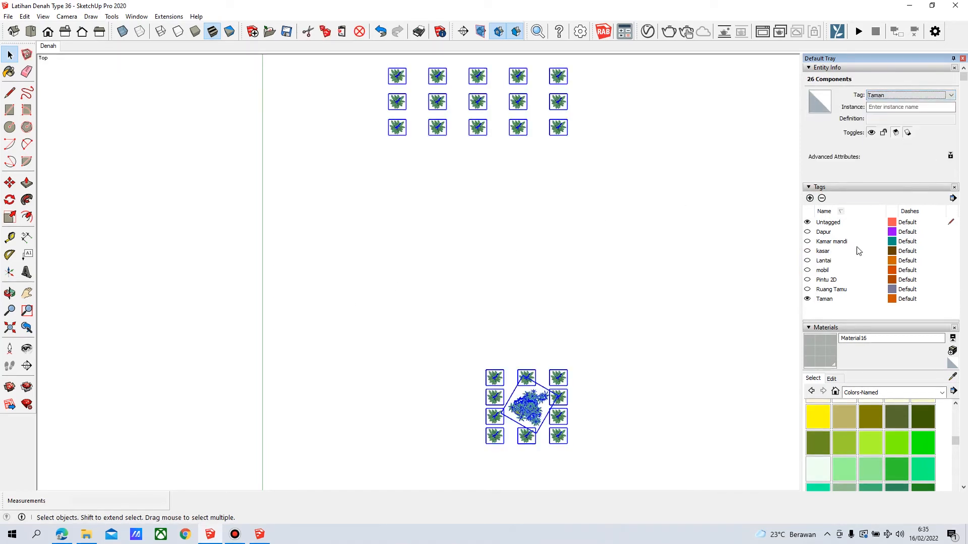
pyautogui.click(807, 299)
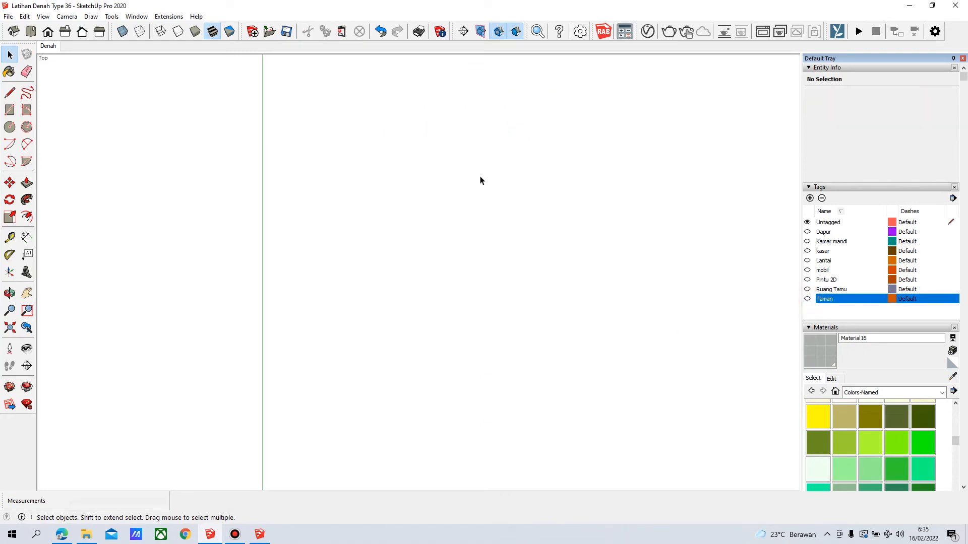
# - Restore the Denah scene, hide the Ruang Tamu and mobil tags, and toggle the Lantai tag off and on
pyautogui.click(48, 46)
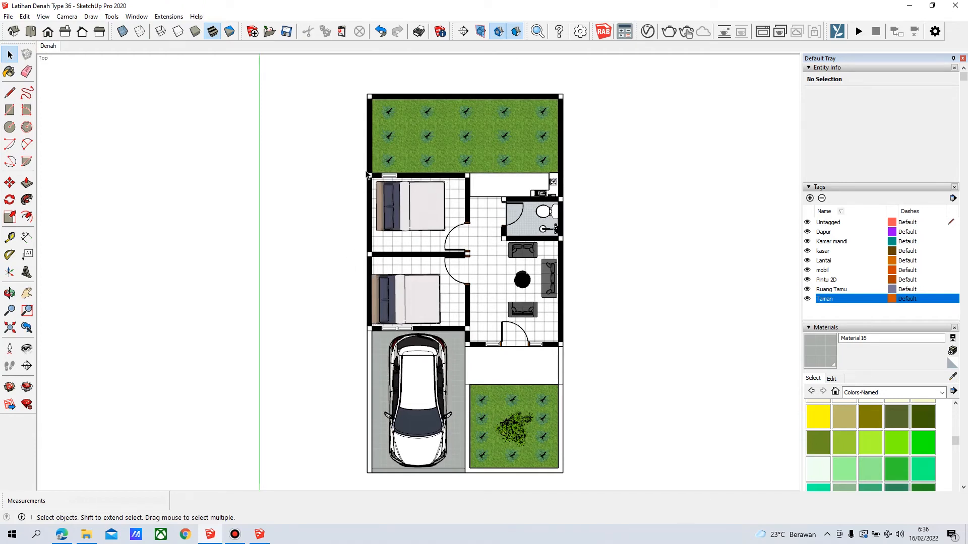
pyautogui.click(807, 290)
pyautogui.click(807, 271)
pyautogui.click(807, 261)
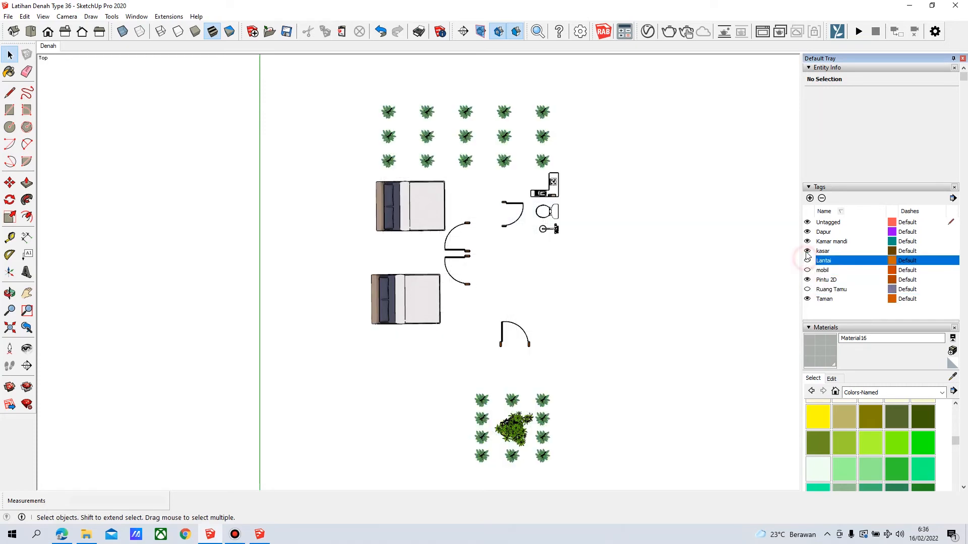
pyautogui.click(807, 261)
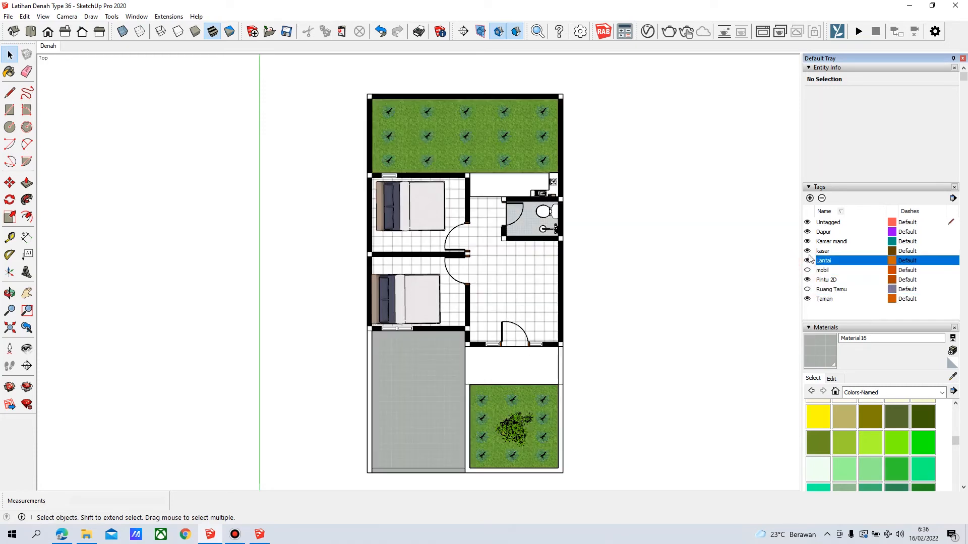
# - Rename the kasar tag to kasur and hide it
pyautogui.doubleClick(822, 251)
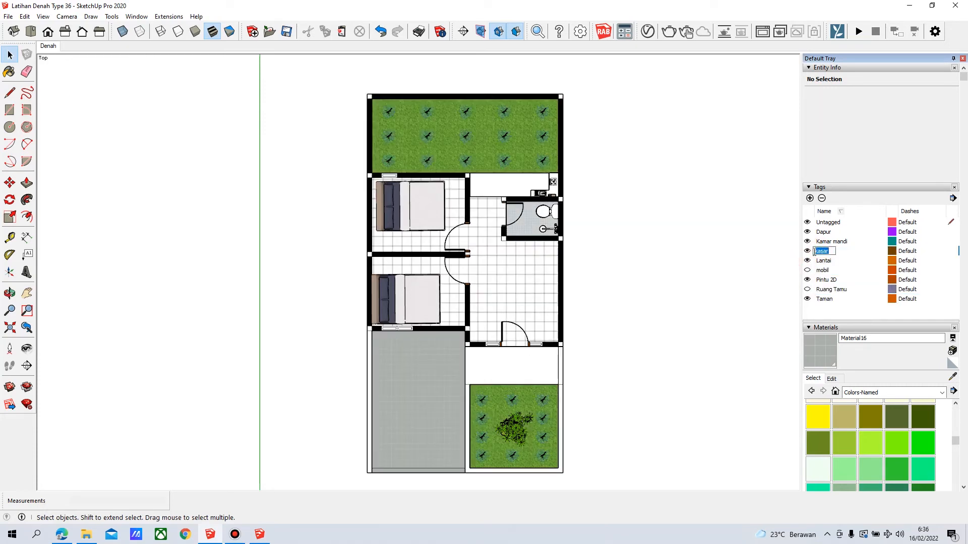
pyautogui.click(807, 250)
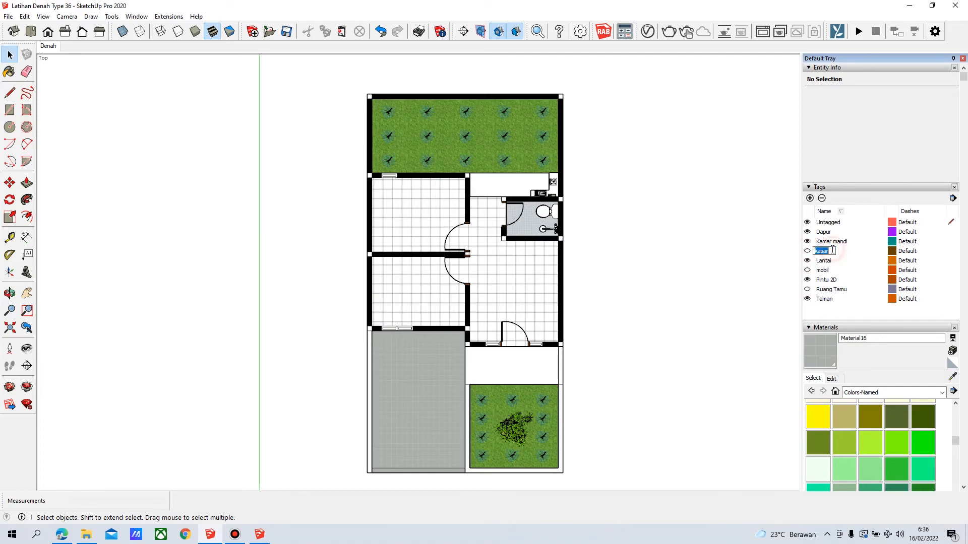
pyautogui.write('kasur')
pyautogui.press('Return')
# - Hide the Kamar mandi, Dapur and Taman tags, and restore the full plan with the Denah scene
pyautogui.click(806, 241)
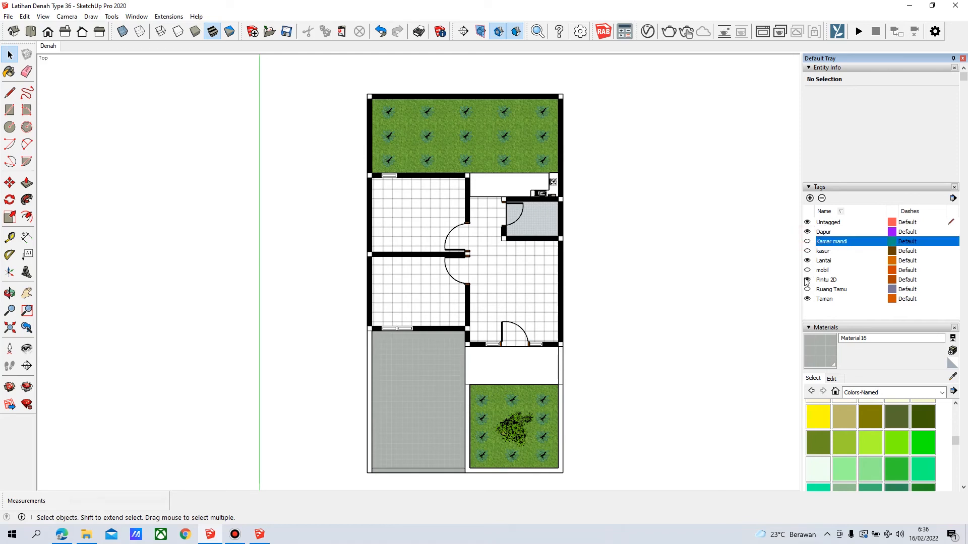
pyautogui.click(807, 261)
pyautogui.click(807, 232)
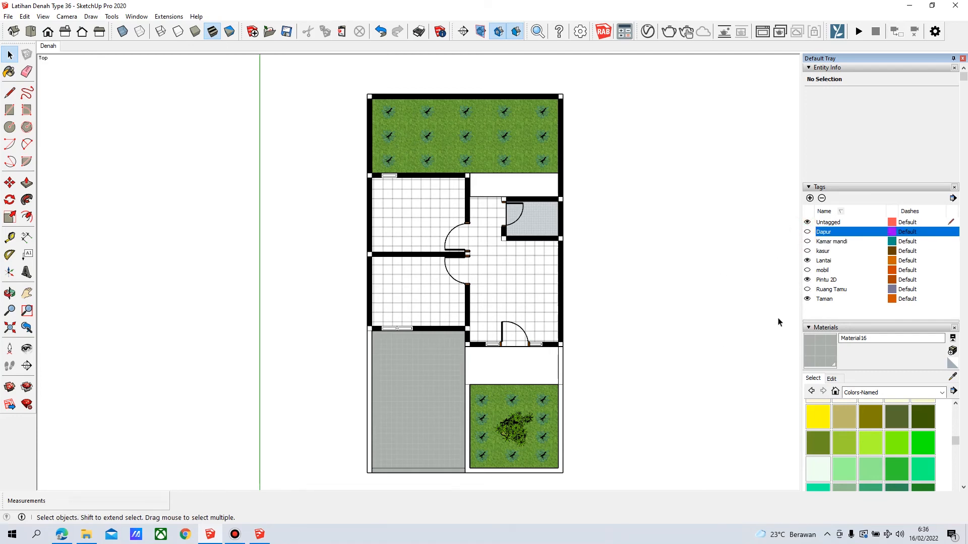
pyautogui.click(807, 299)
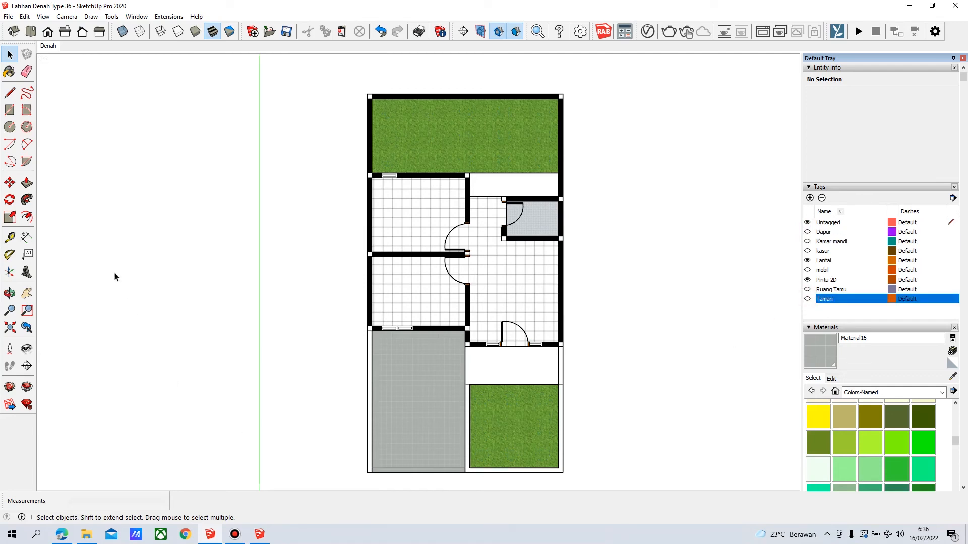
pyautogui.click(47, 46)
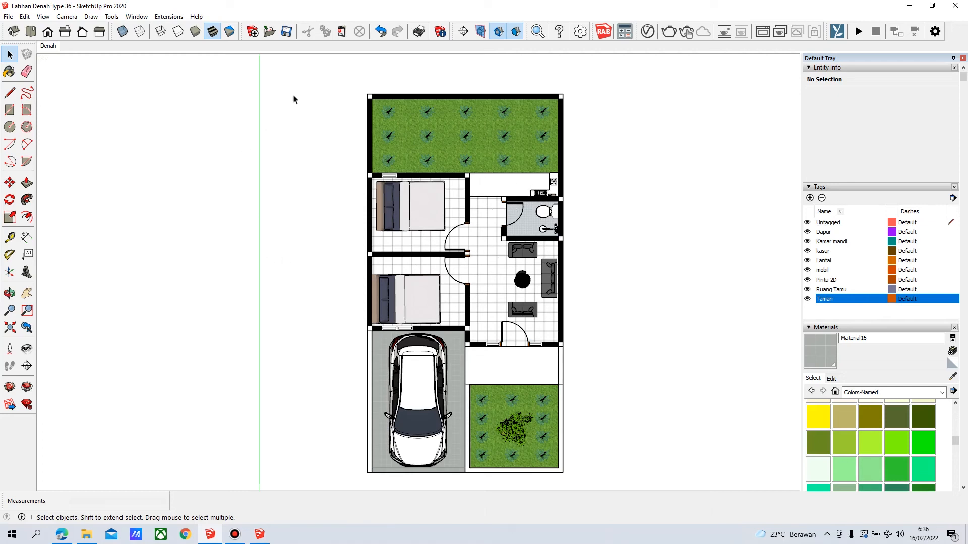
pyautogui.moveTo(337, 74); pyautogui.dragTo(652, 474)
pyautogui.click(688, 320)
pyautogui.click(236, 535)
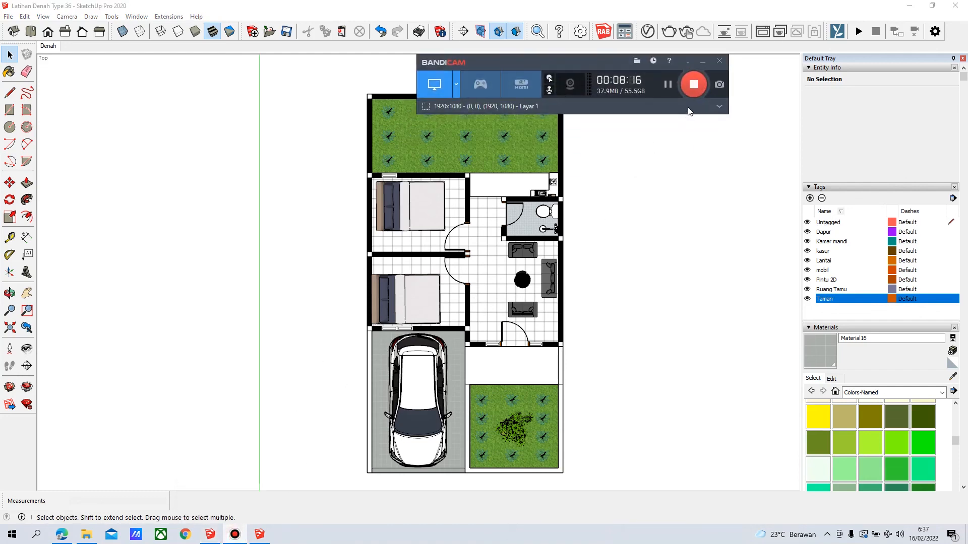